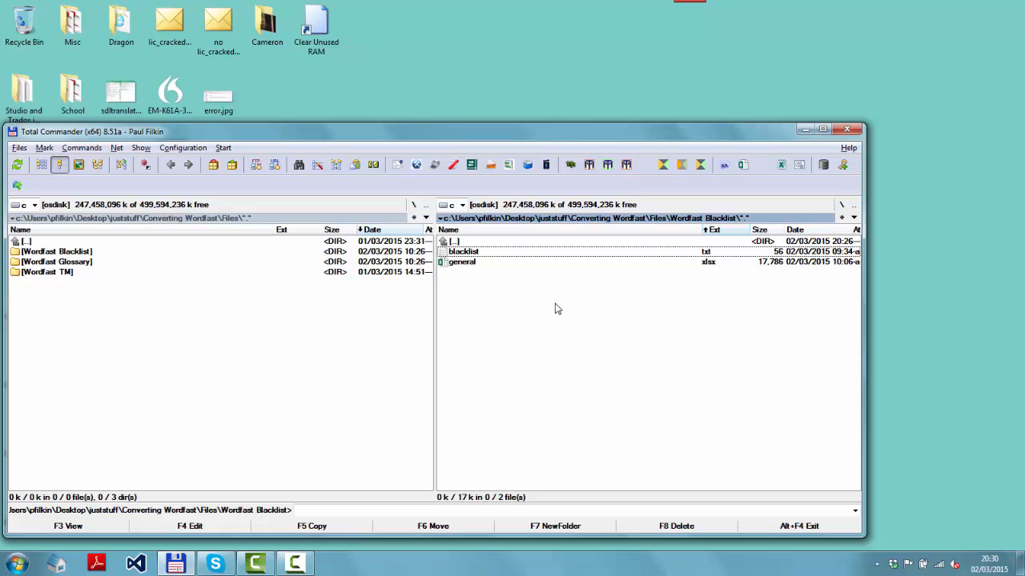
- Switch to Excel and open blacklist.txt from the Wordfast Blacklist folder
key(alt+space)
text(excel)
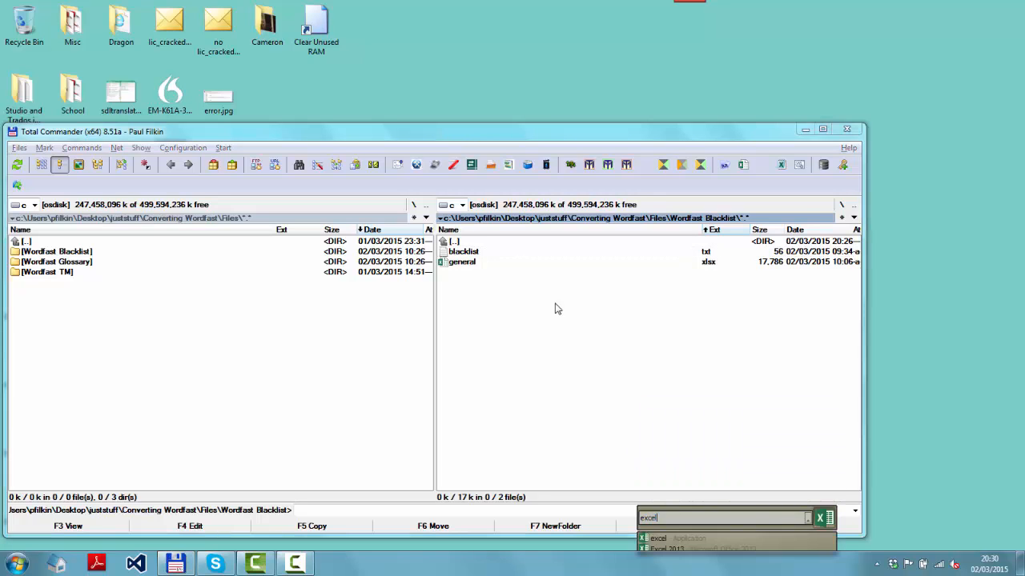
key(Return)
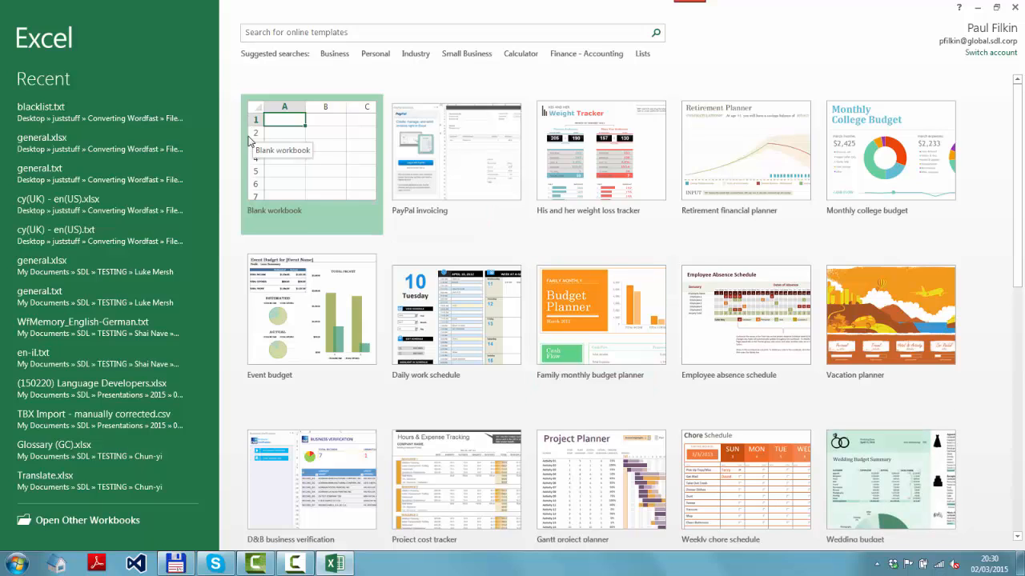
click(119, 527)
click(178, 182)
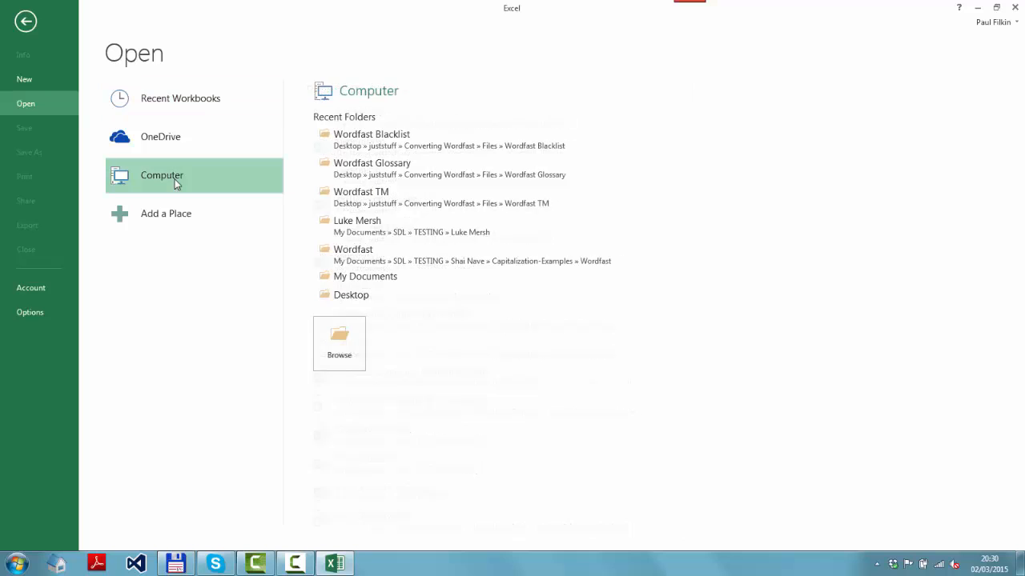
click(332, 328)
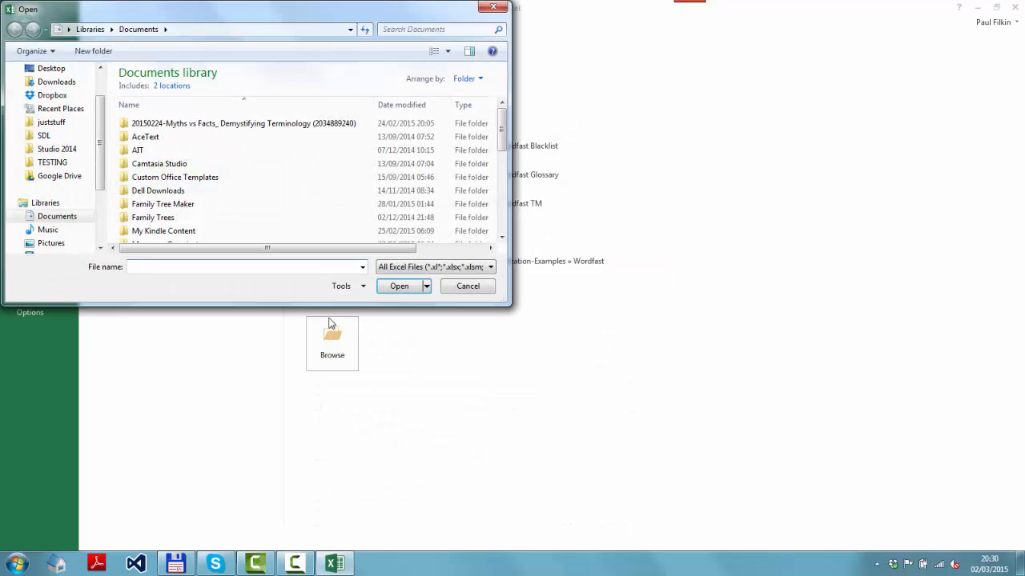
key(ctrl+v)
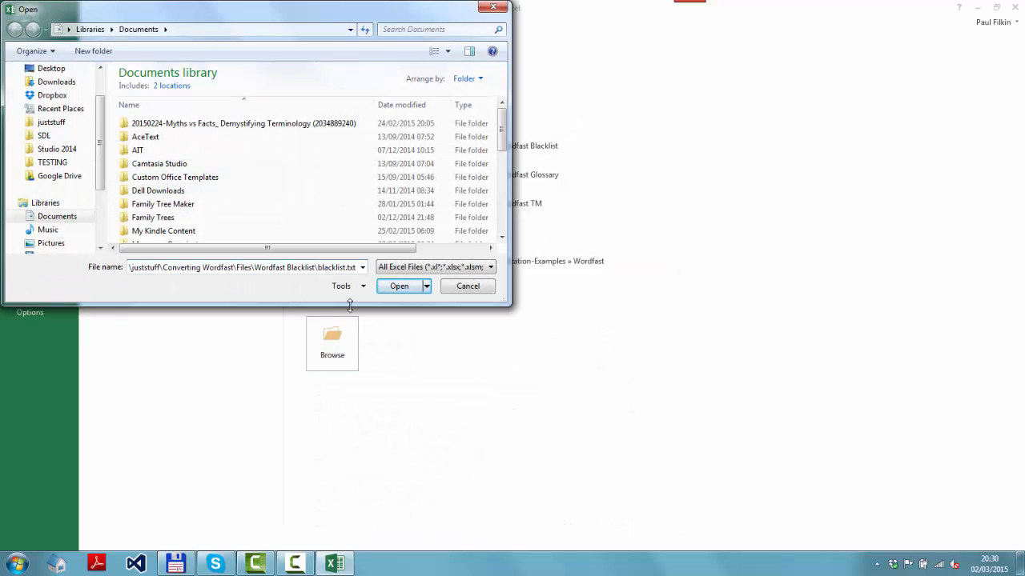
key(Return)
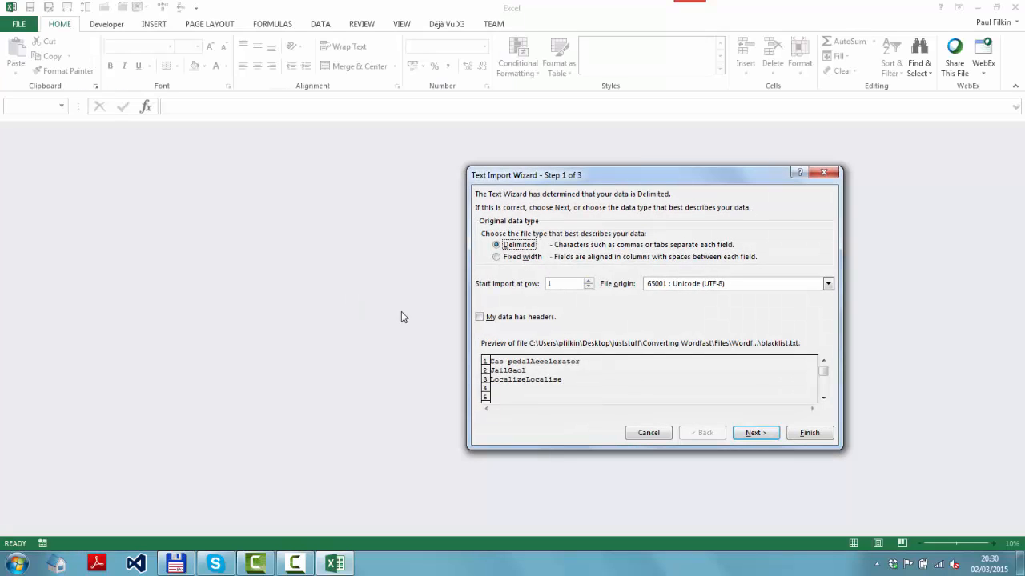
- Import the text file as tab-delimited data with the General column format
click(756, 434)
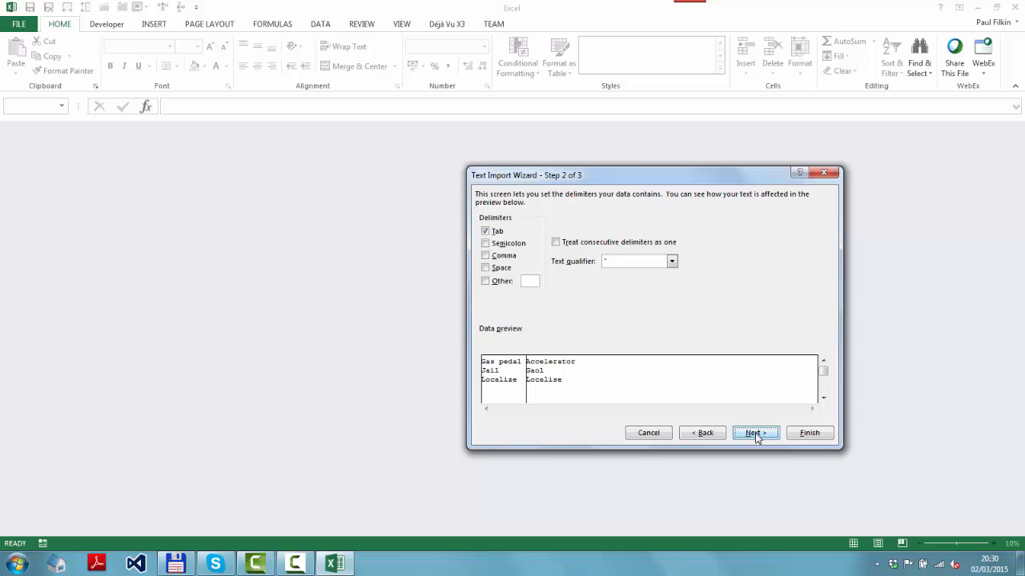
click(756, 433)
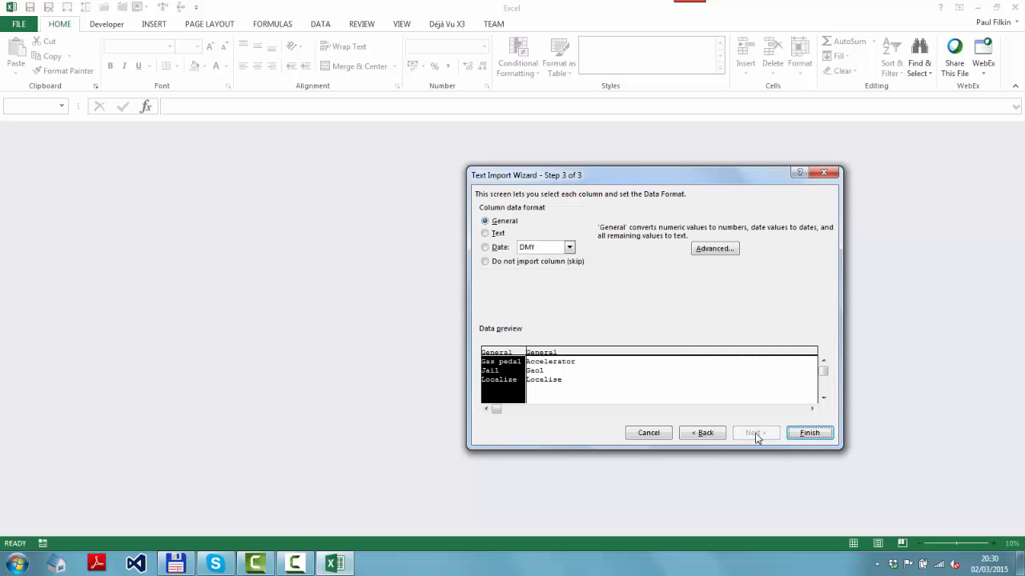
click(818, 438)
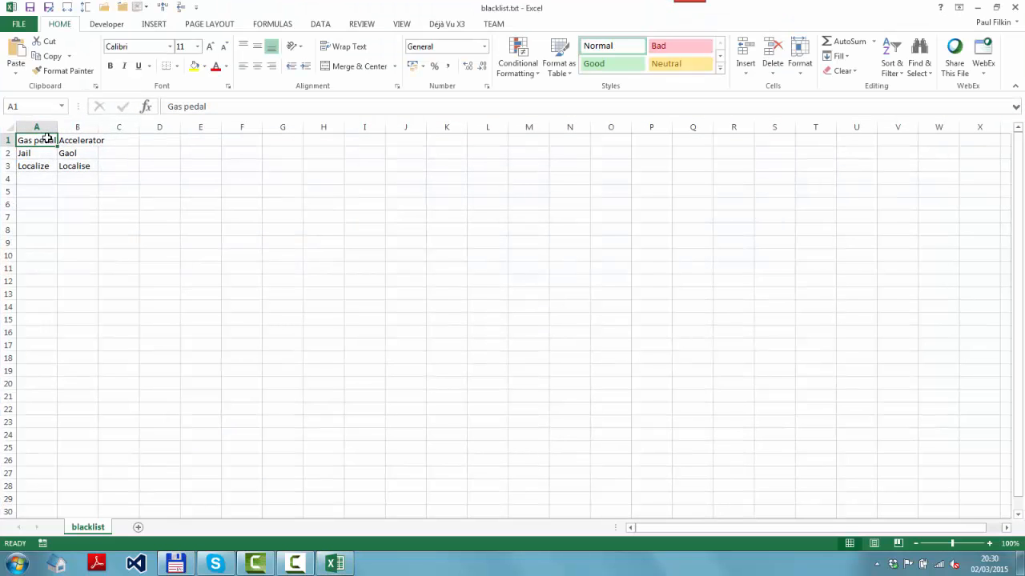
- Widen columns A to D equally so the terms fit within their cells
drag(46, 139, 148, 139)
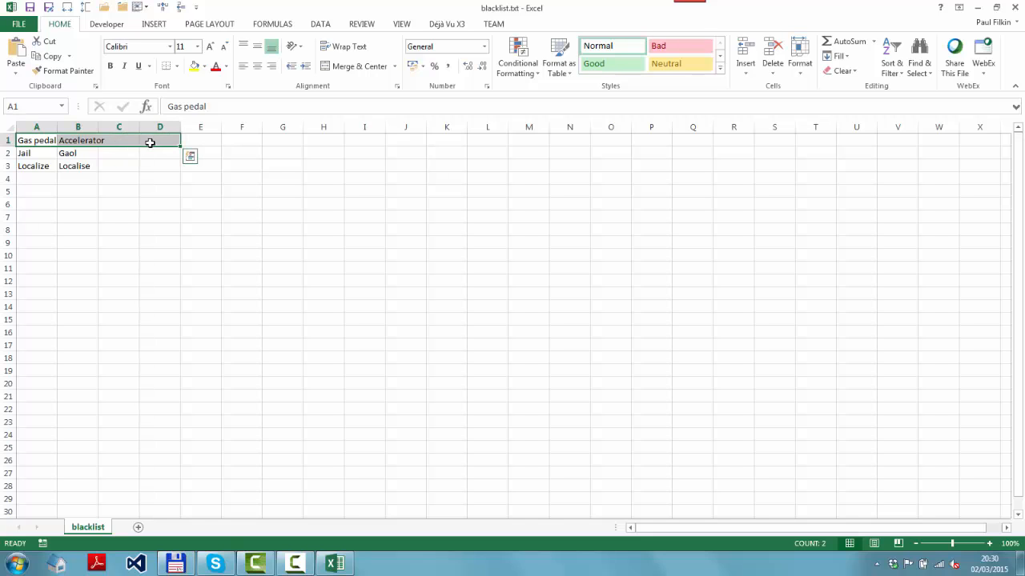
key(alt+h)
key(o)
key(w)
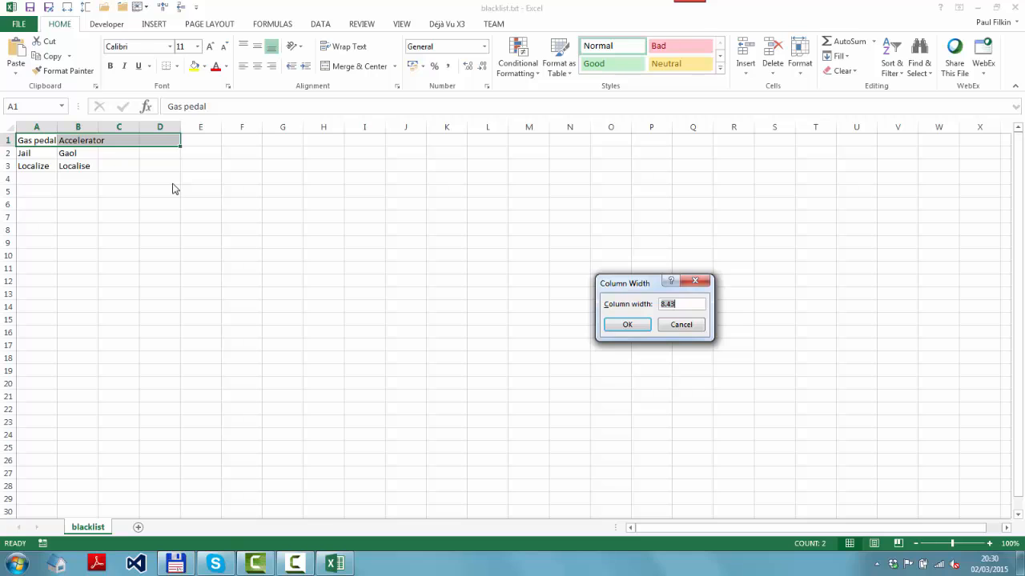
key(Return)
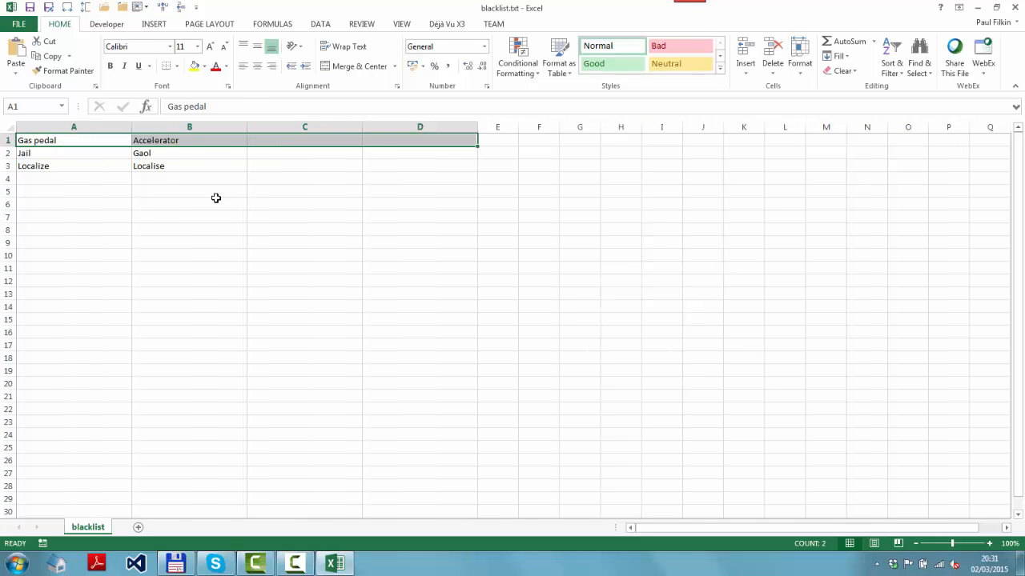
click(217, 200)
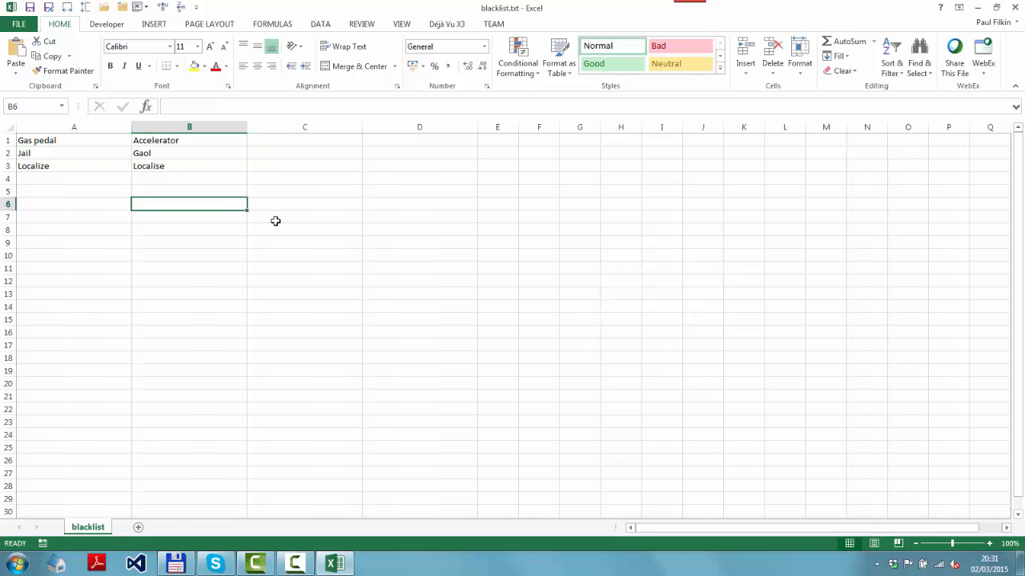
- Enter the formula +A1&"|"&B1 in cell C1 to join the two terms with a pipe symbol
click(271, 145)
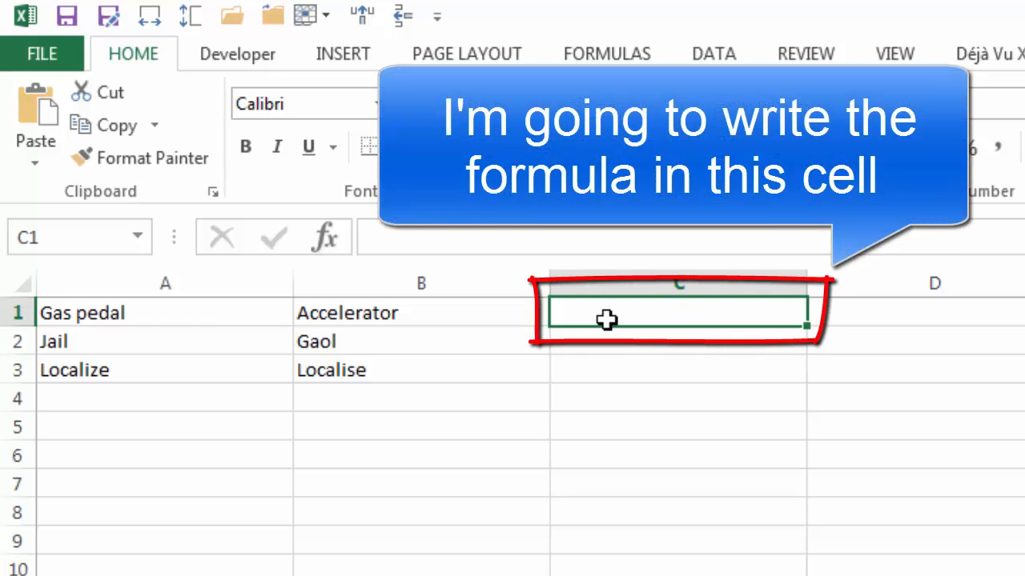
text(+)
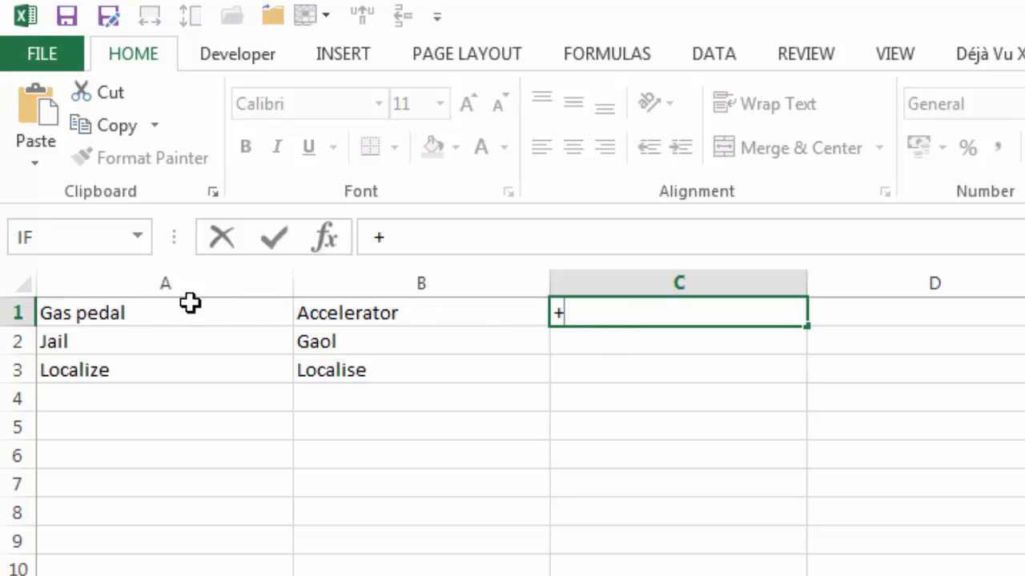
click(137, 314)
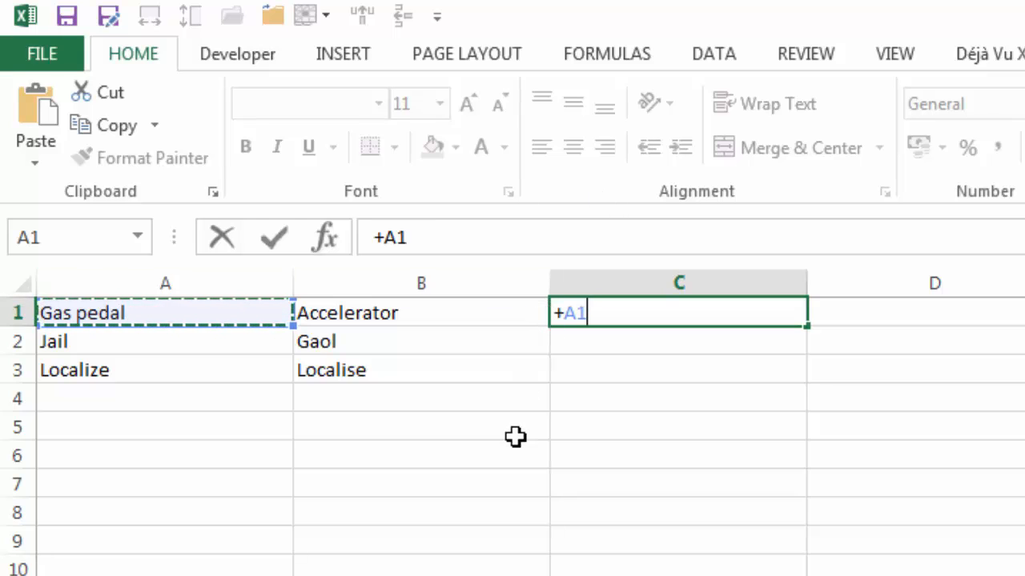
text(&)
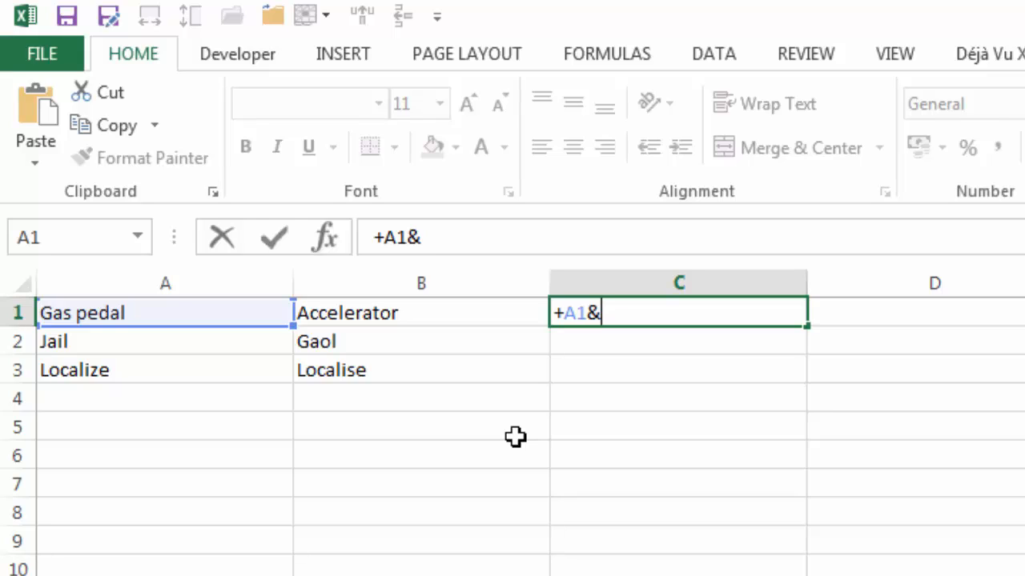
text("|")
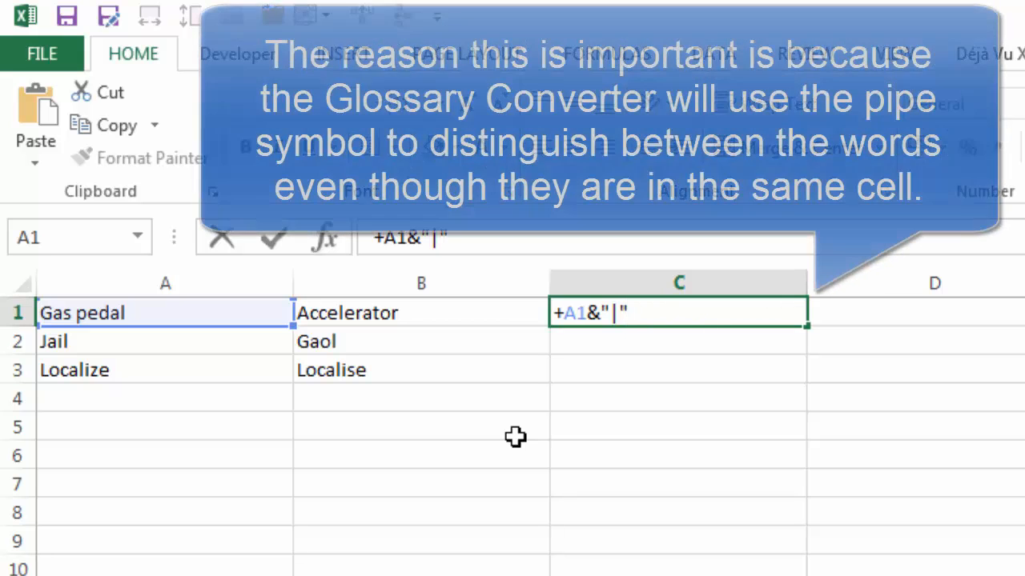
text(&)
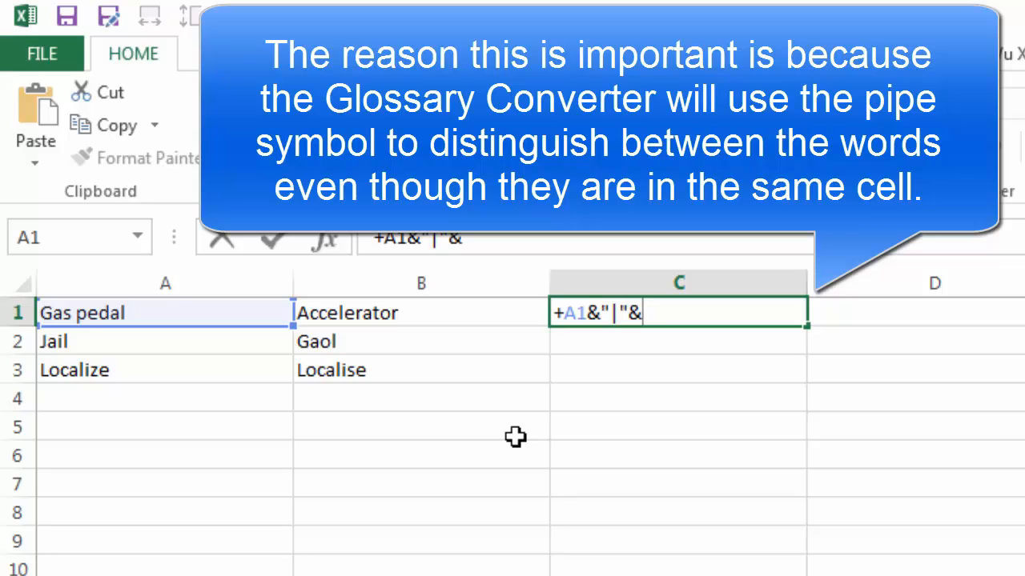
click(473, 313)
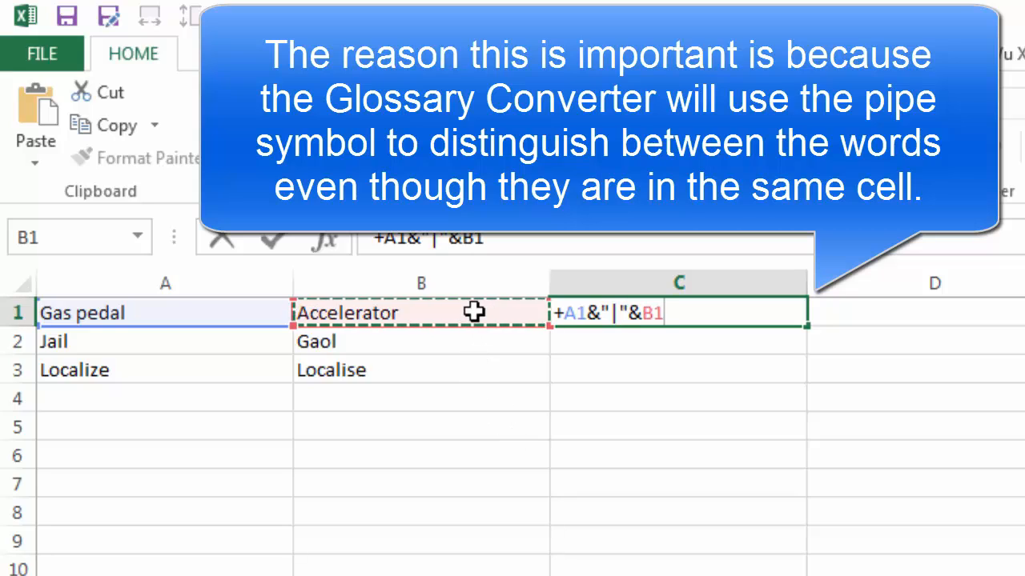
key(Return)
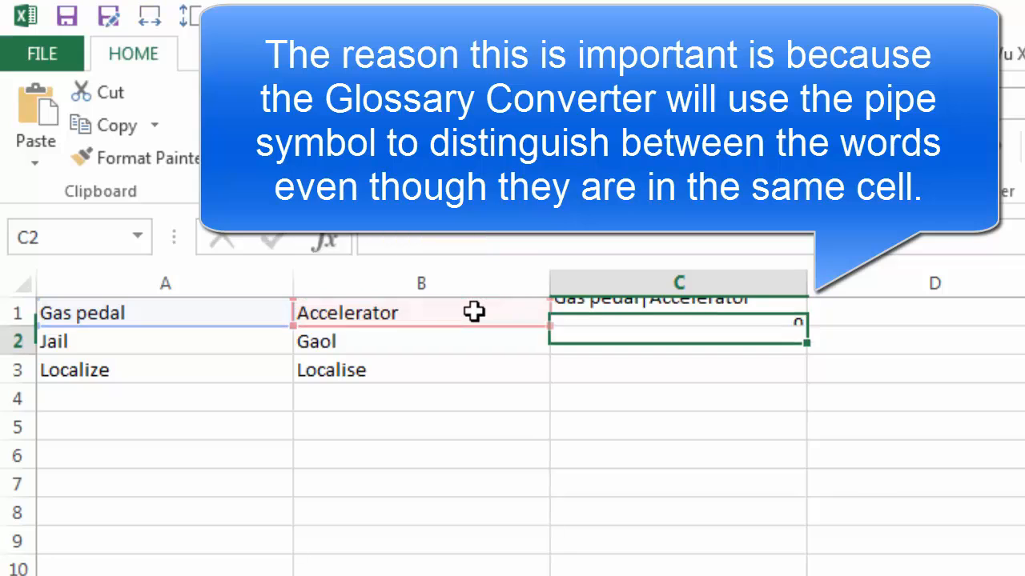
- Try filling the formula from C1 down to C3, and undo the fill
key(Up)
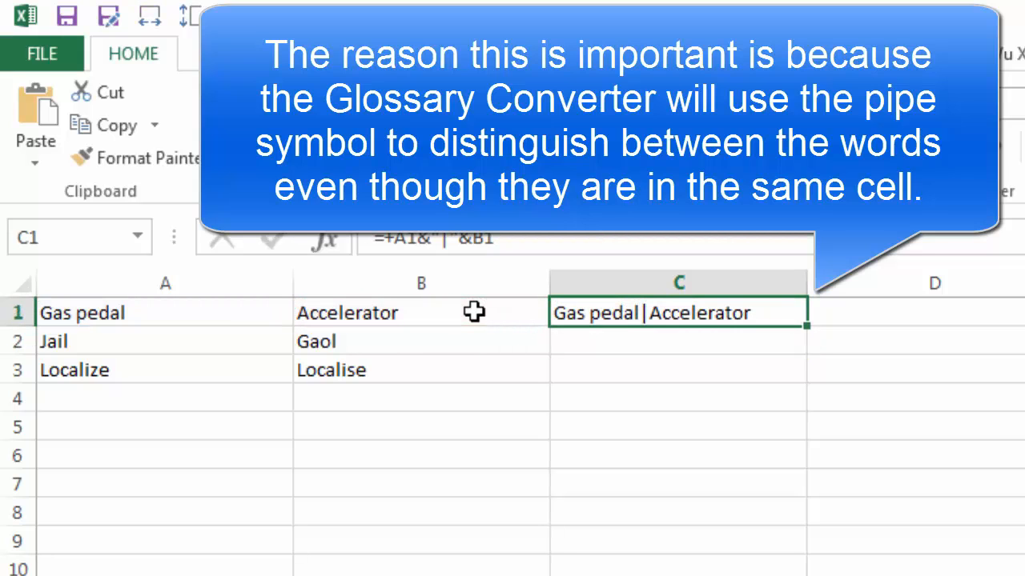
key(shift+Down)
key(shift+Down)
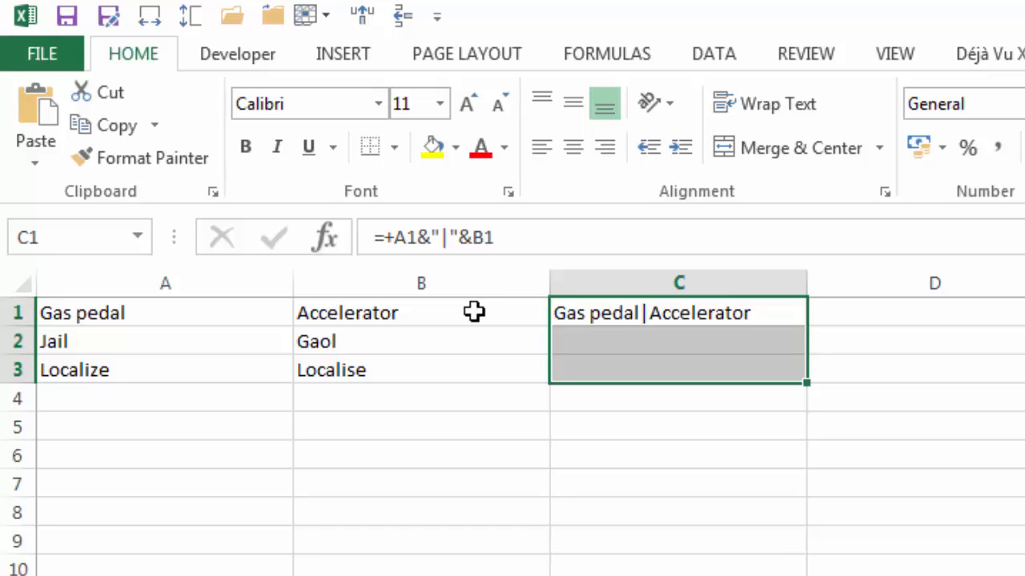
key(ctrl+d)
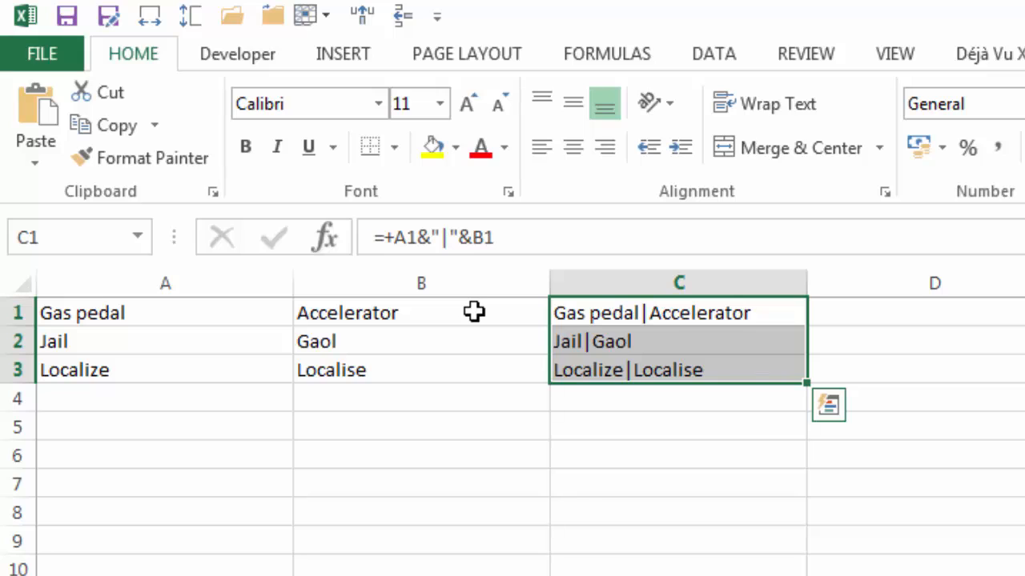
key(ctrl+z)
- Extend the C1 formula down to C3 and replace the formulas in C1:C3 with their values
click(641, 358)
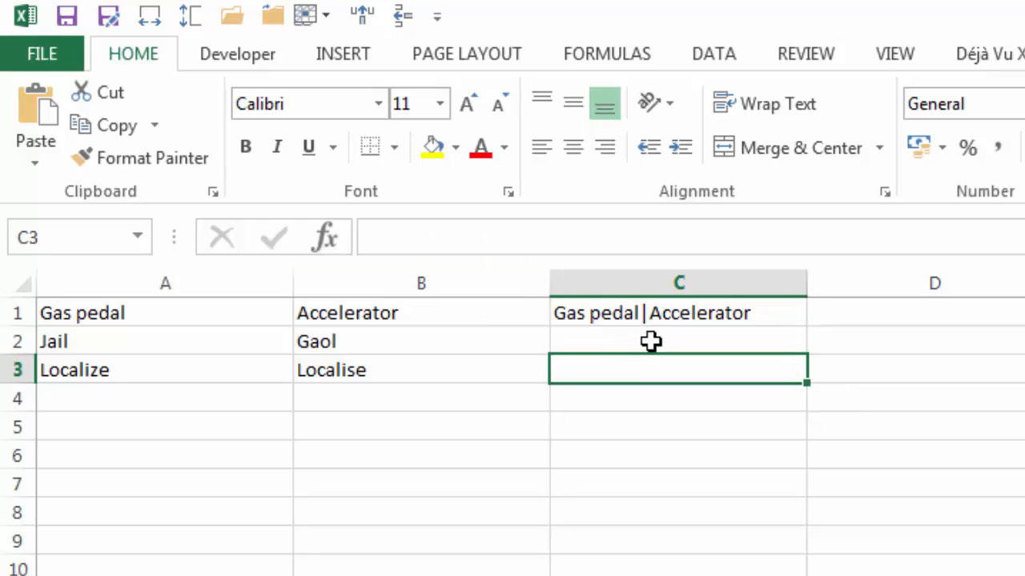
click(655, 319)
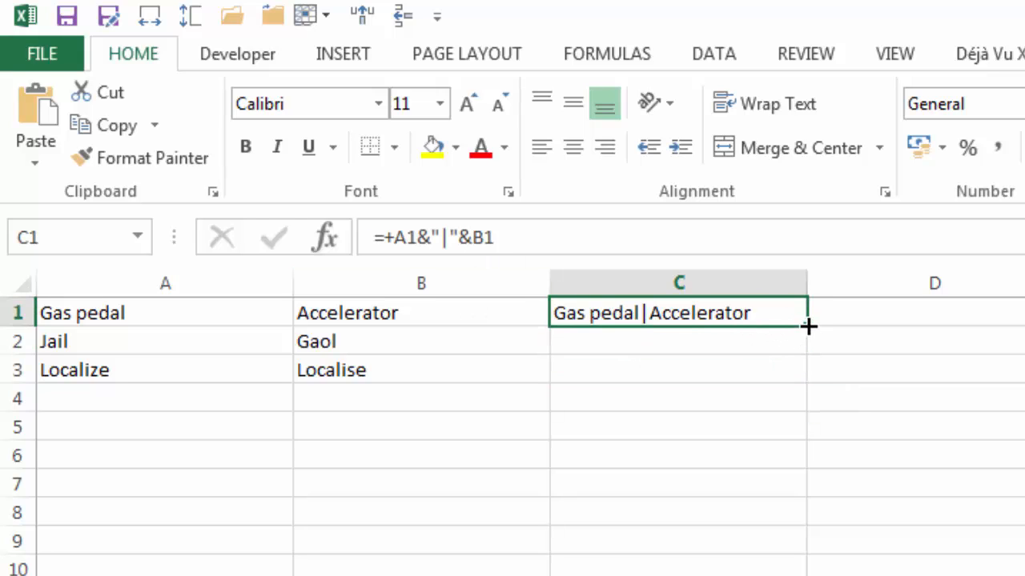
drag(807, 326, 807, 373)
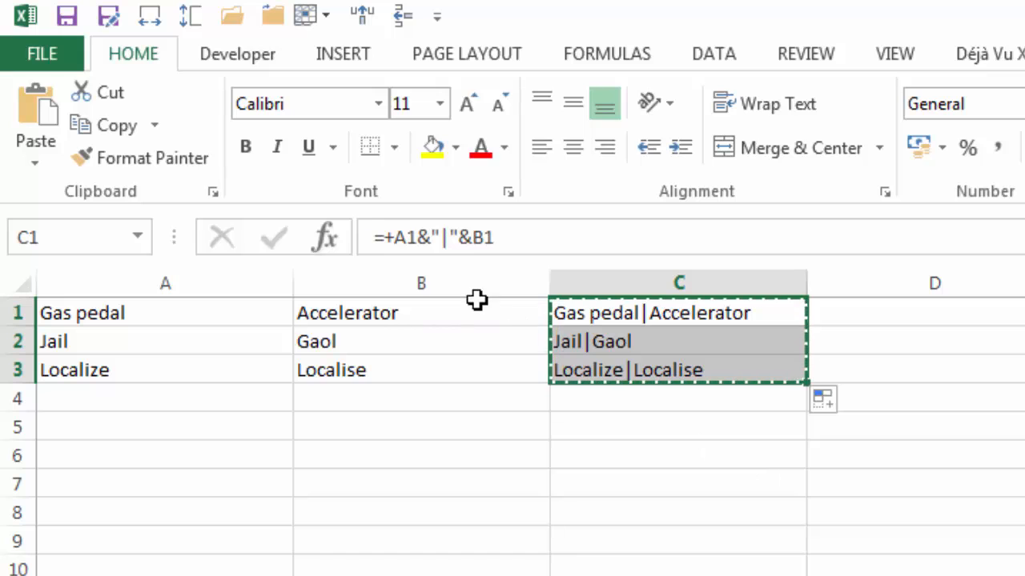
click(40, 160)
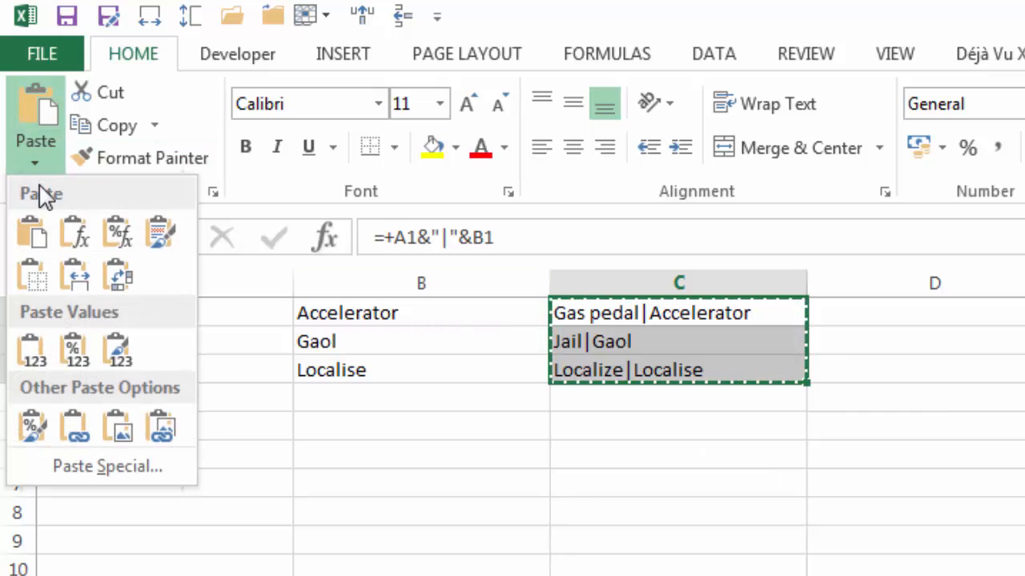
click(34, 350)
- Check the cell contents in C1:C3 and compare them with the source terms in columns A and B
click(671, 352)
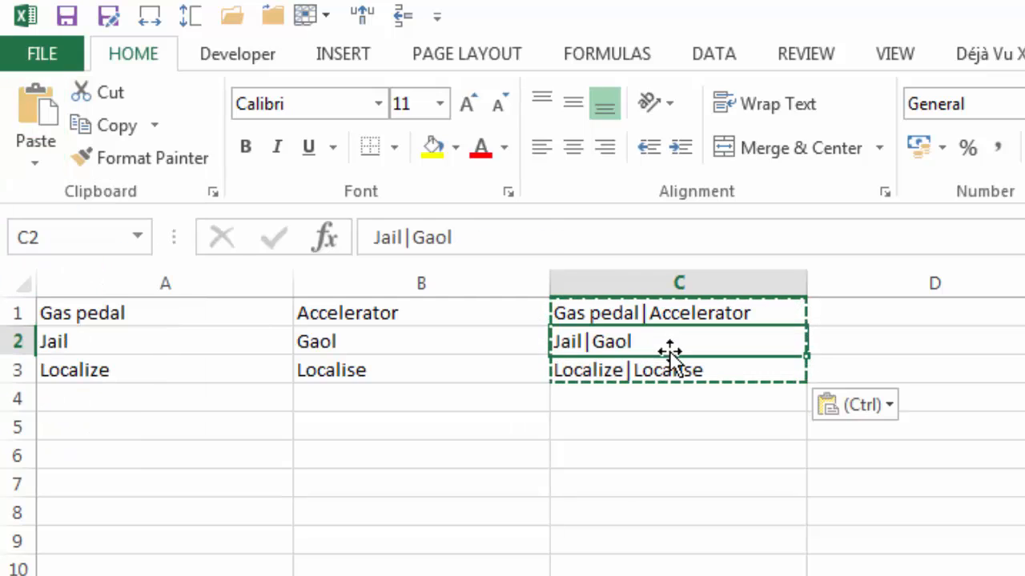
click(690, 315)
key(Down)
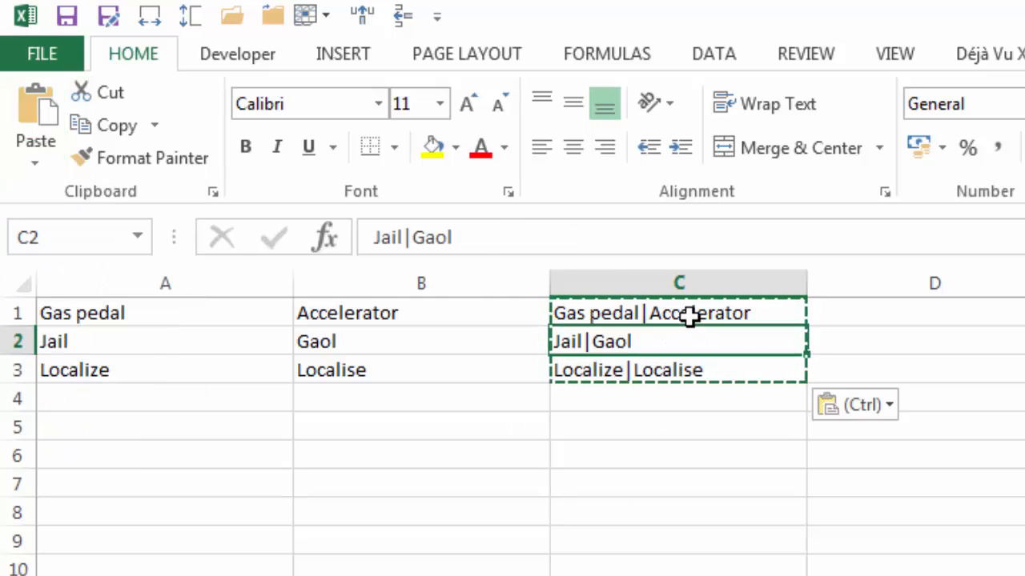
key(Down)
key(Left)
key(Left)
key(Up)
key(Up)
key(Right)
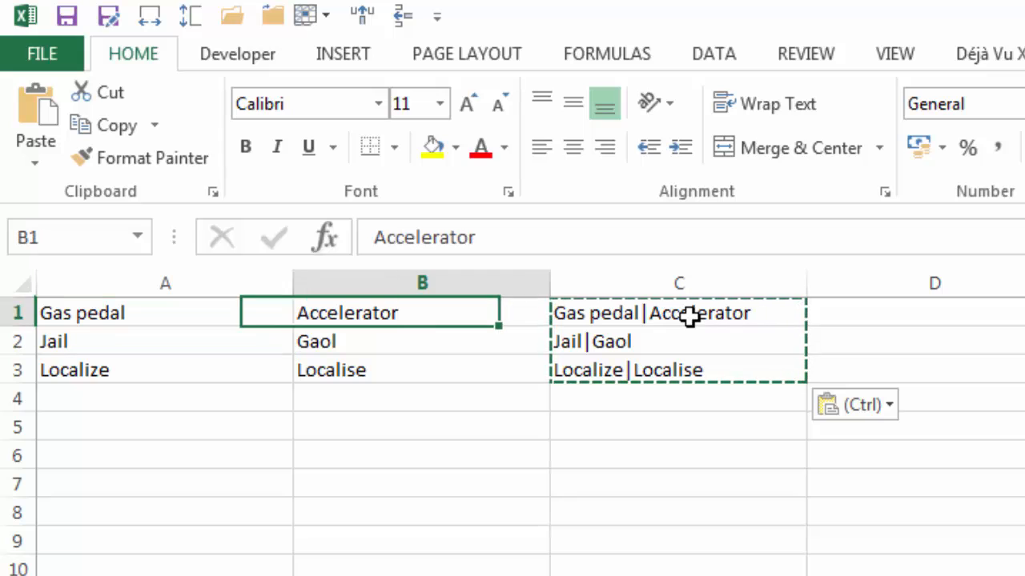
key(Right)
key(Right)
key(Left)
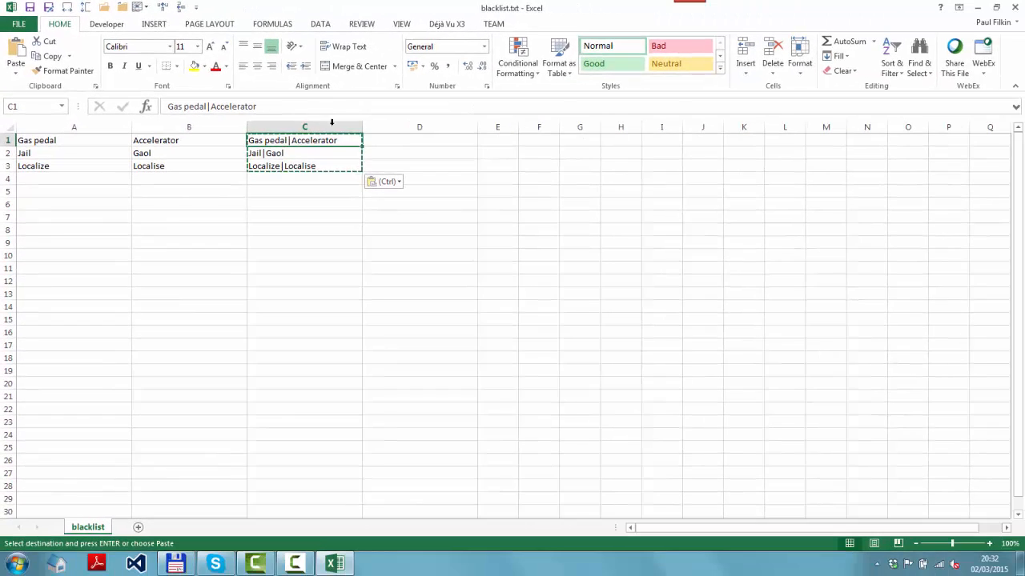
- Close blacklist.txt without saving and open general.xlsx from the Wordfast Blacklist folder in Total Commander
click(1016, 8)
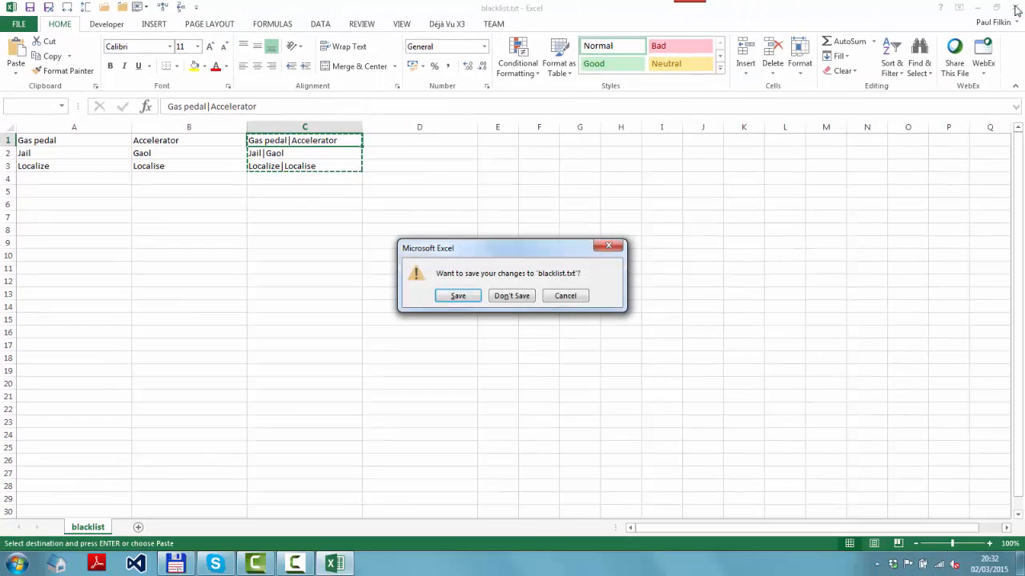
click(513, 306)
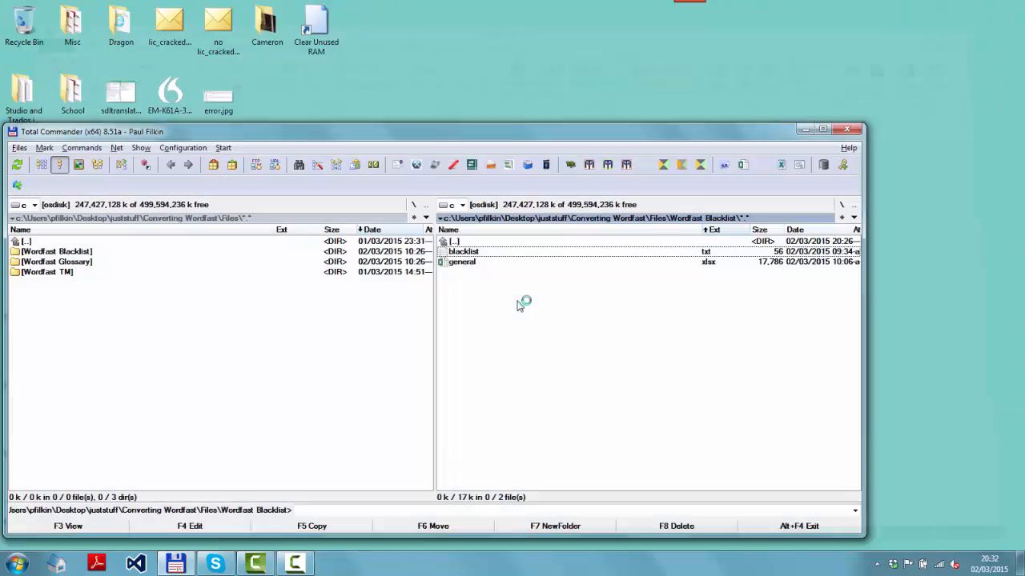
click(469, 262)
double_click(469, 262)
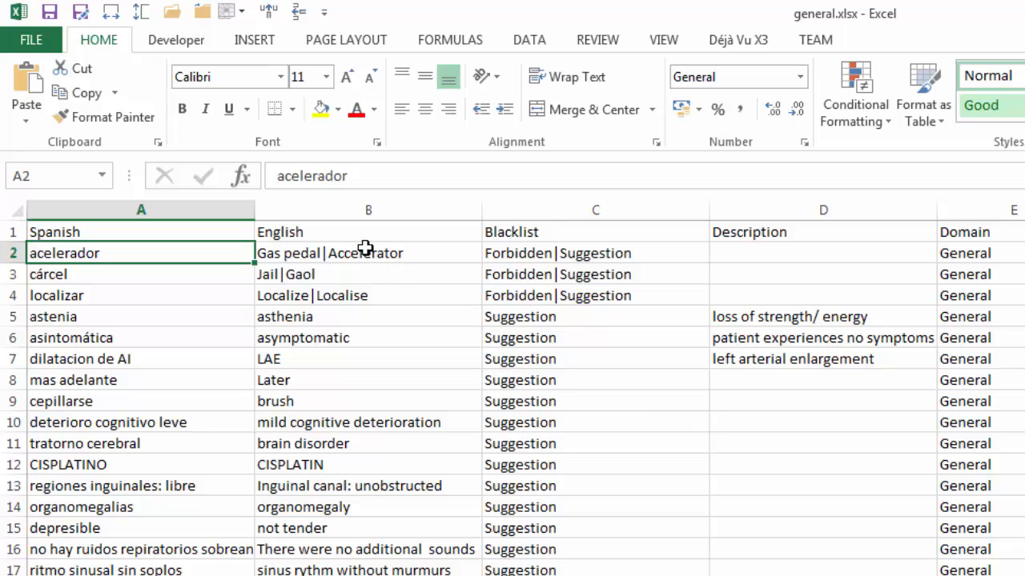
- Review the piped terms in B2:B4, their Blacklist values in column C, and the remaining glossary rows
click(334, 252)
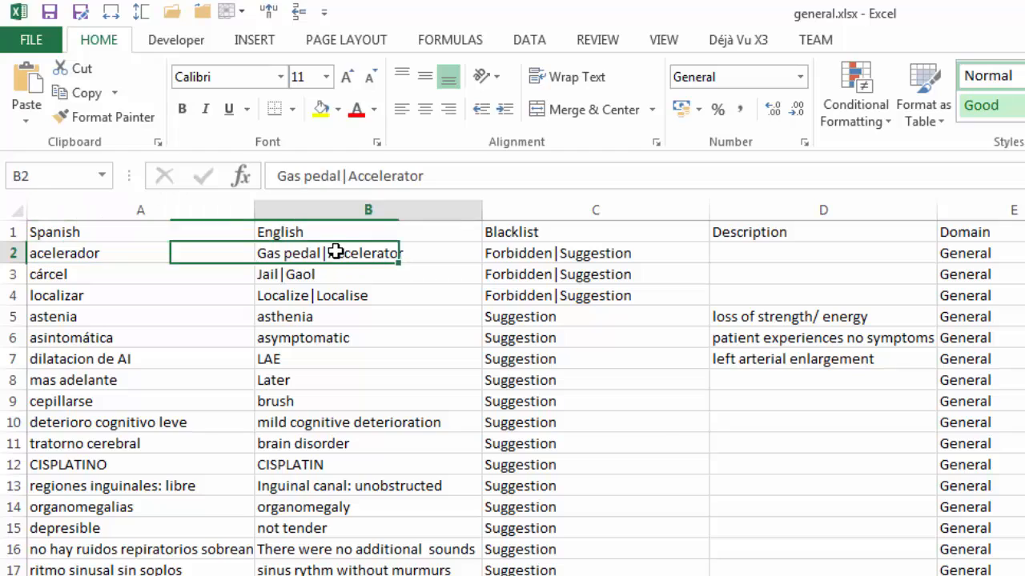
key(Down)
key(Down)
key(Up)
key(Up)
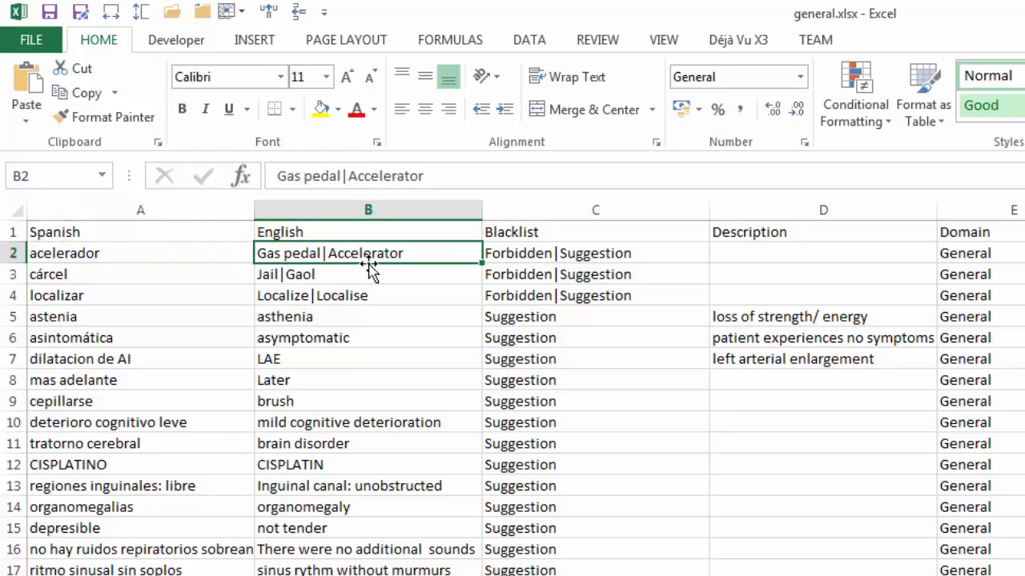
key(Right)
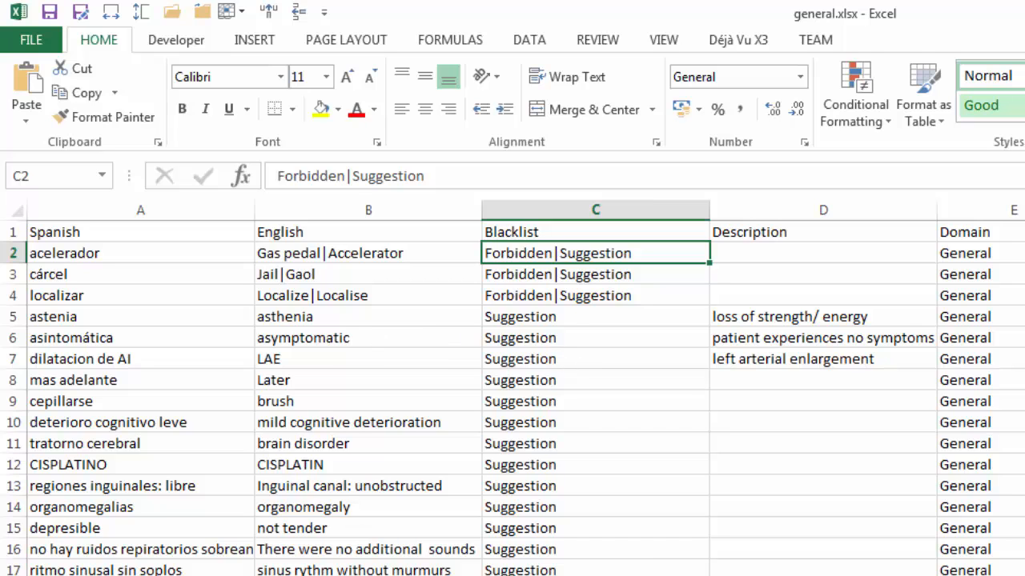
scroll(568, 473, down, 10)
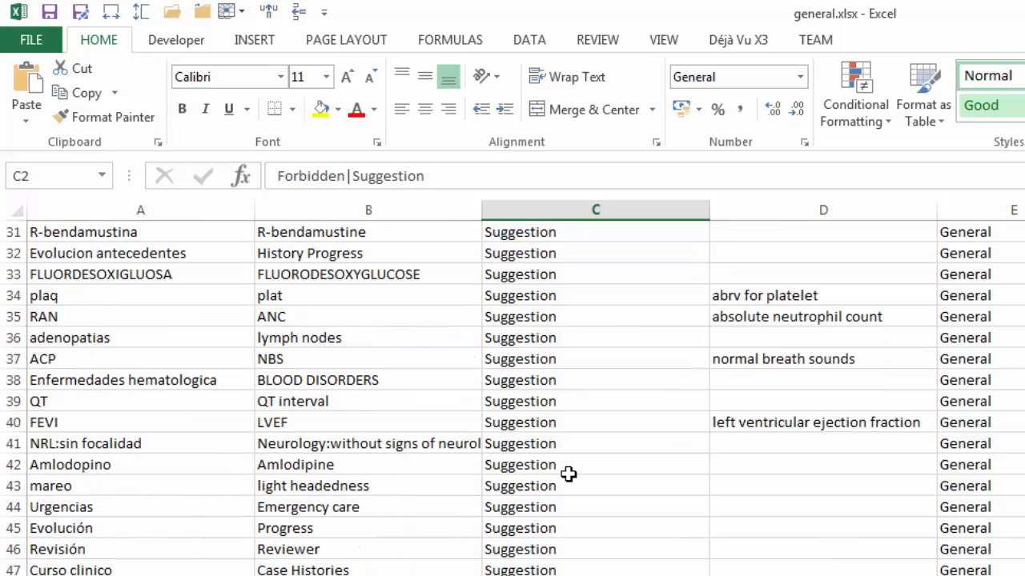
scroll(568, 474, down, 20)
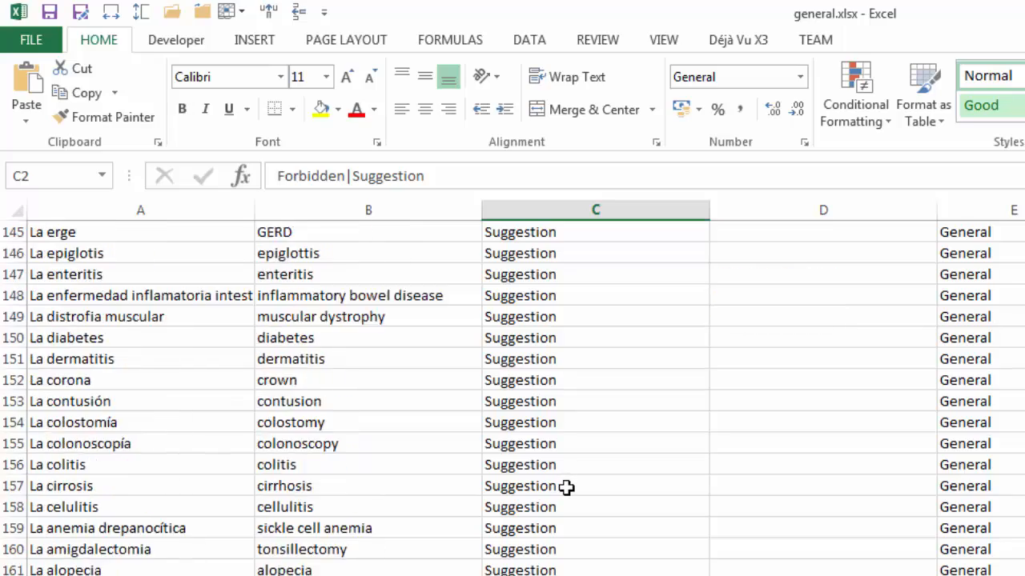
scroll(567, 486, down, 18)
scroll(555, 534, up, 16)
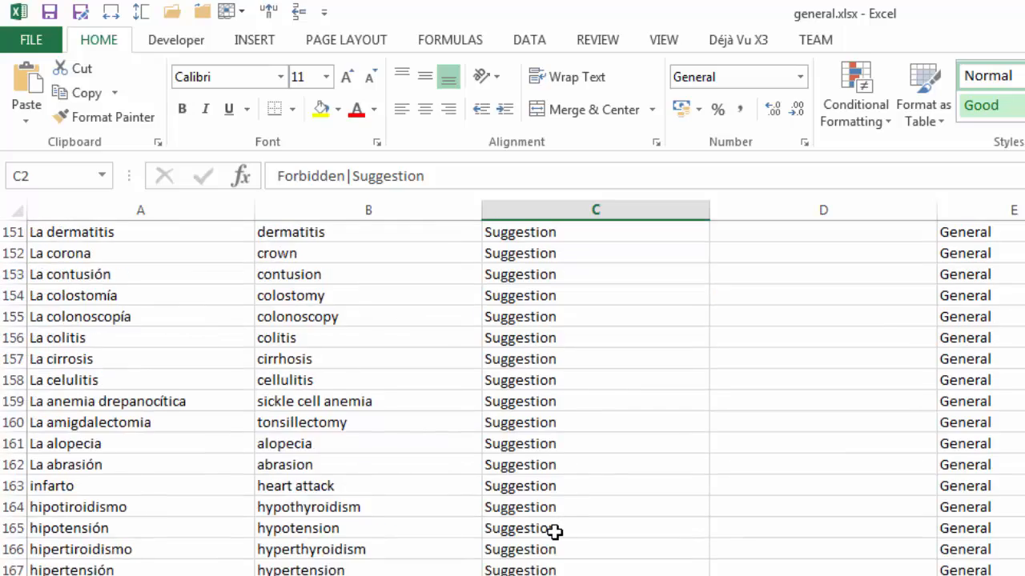
scroll(554, 531, up, 20)
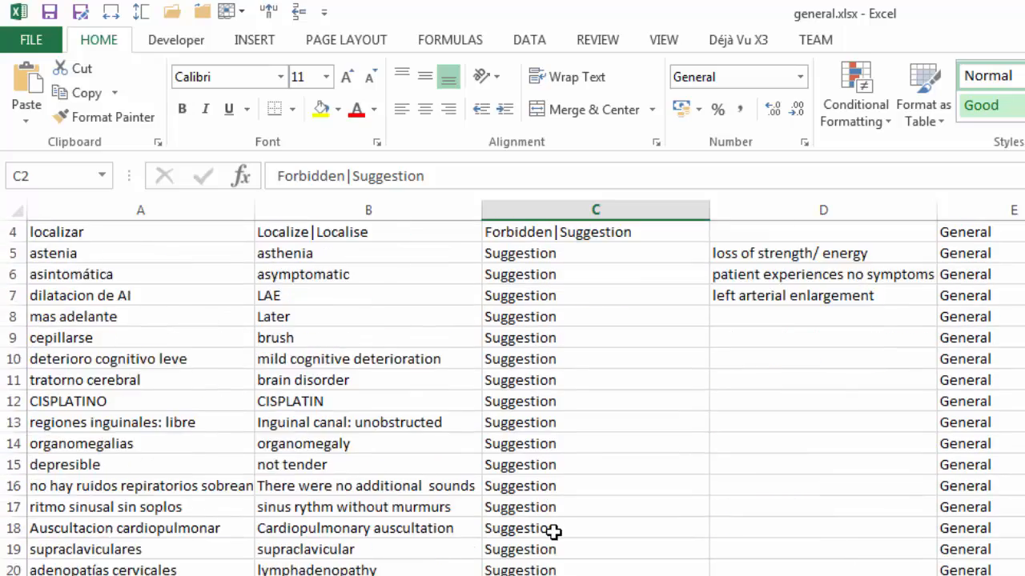
scroll(554, 531, up, 1)
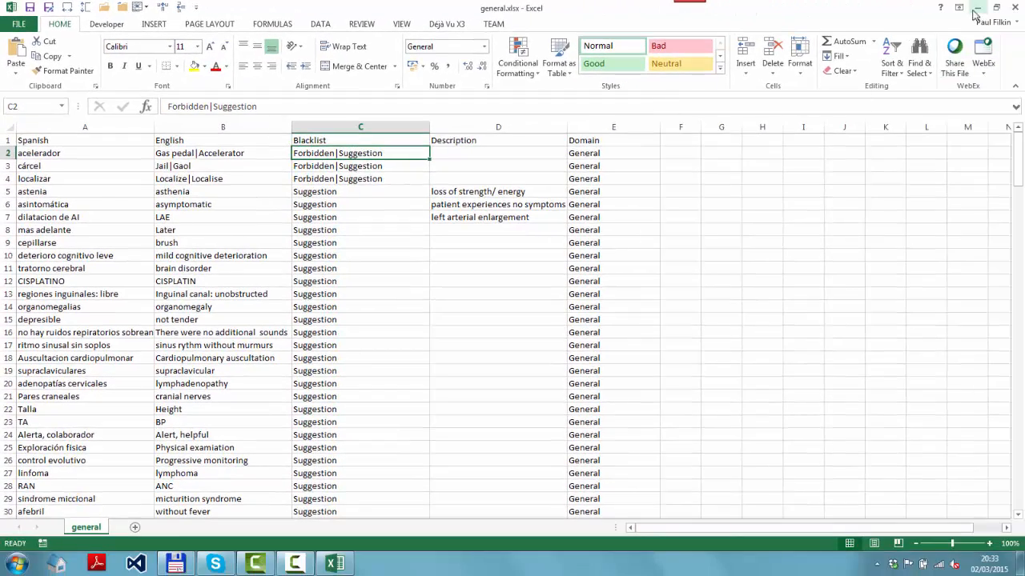
- Close general.xlsx and turn off using the selected output format for any input format in the Glossary Converter settings
click(1010, 10)
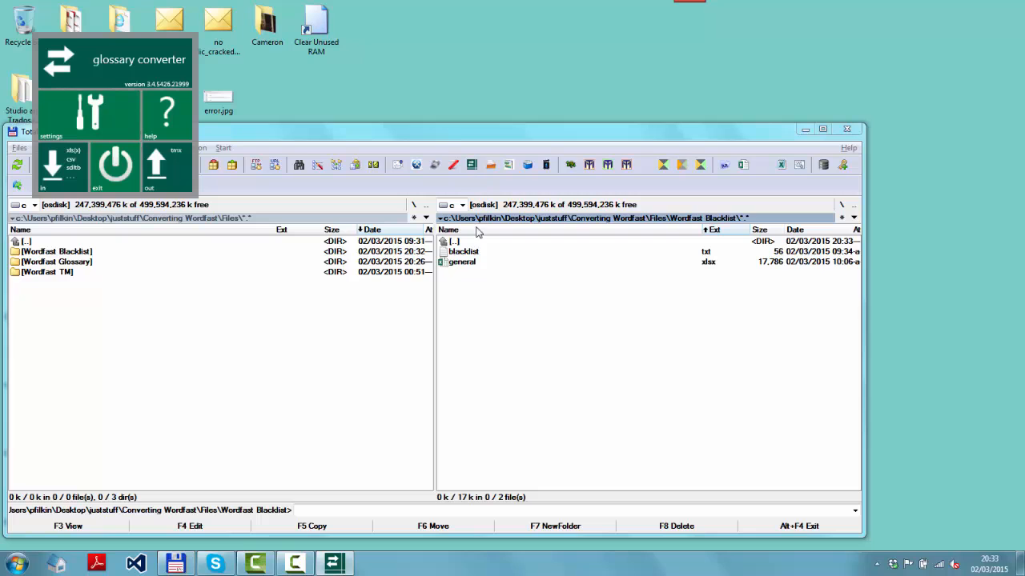
drag(478, 263, 448, 264)
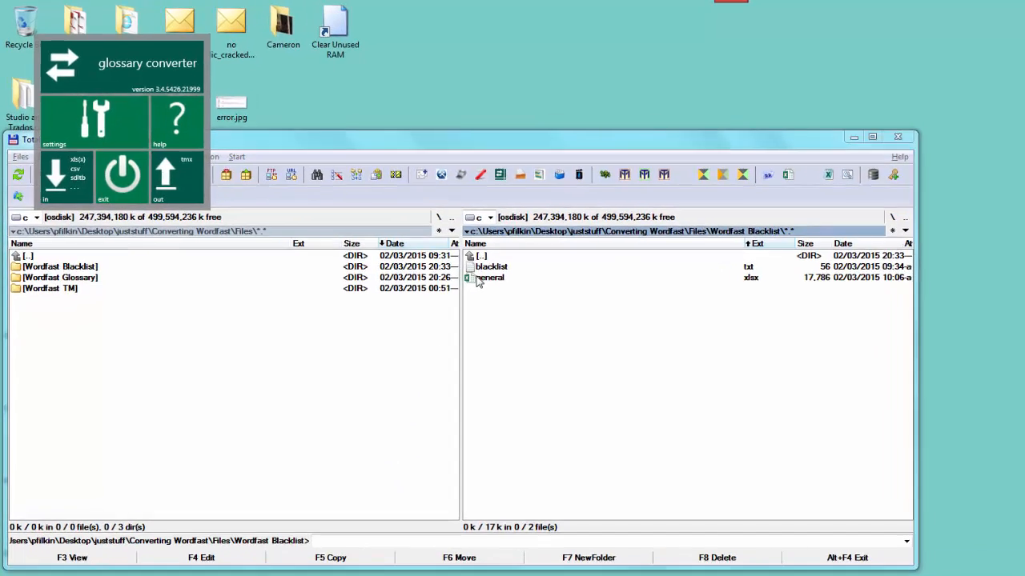
click(95, 120)
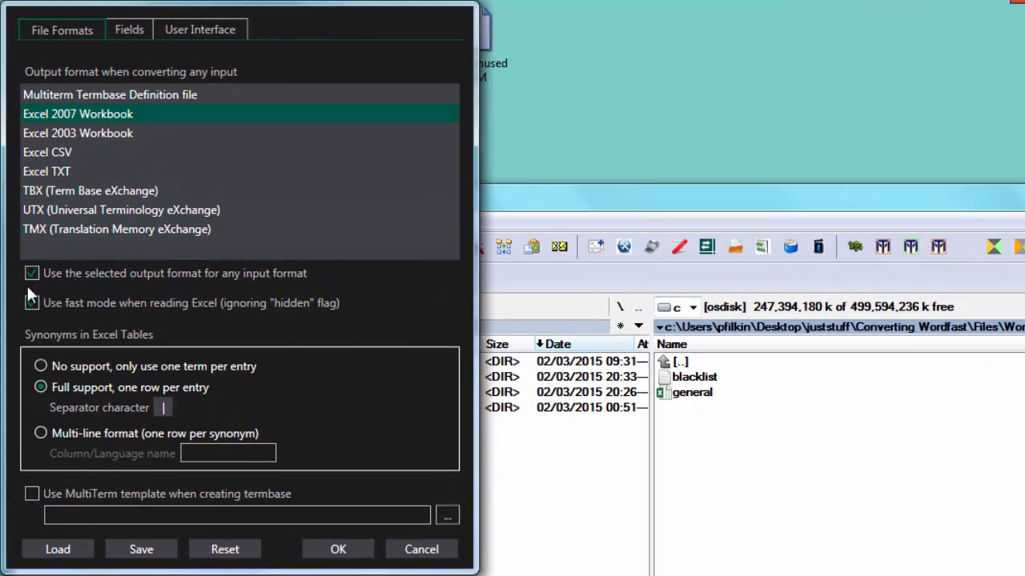
click(32, 273)
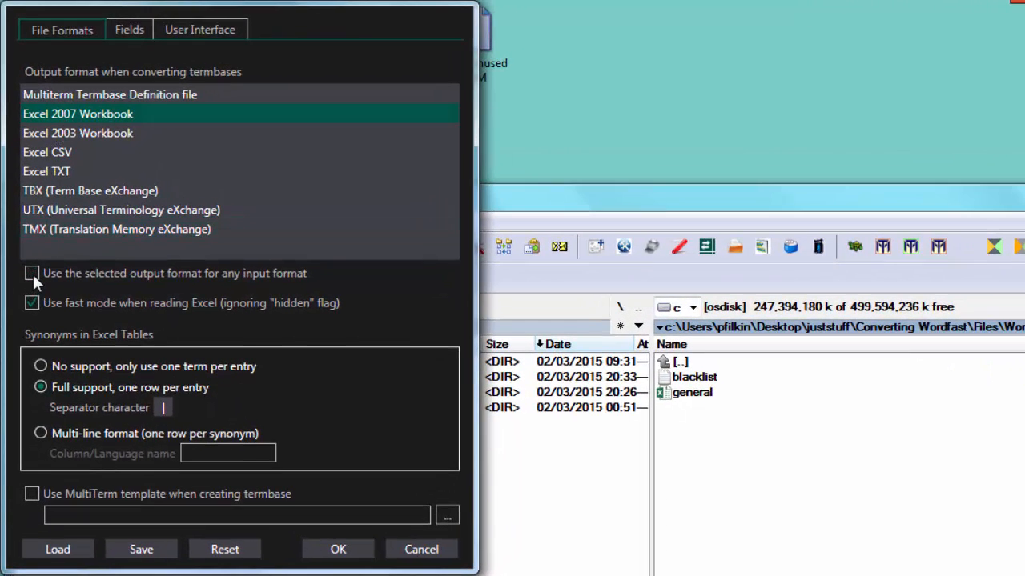
click(358, 556)
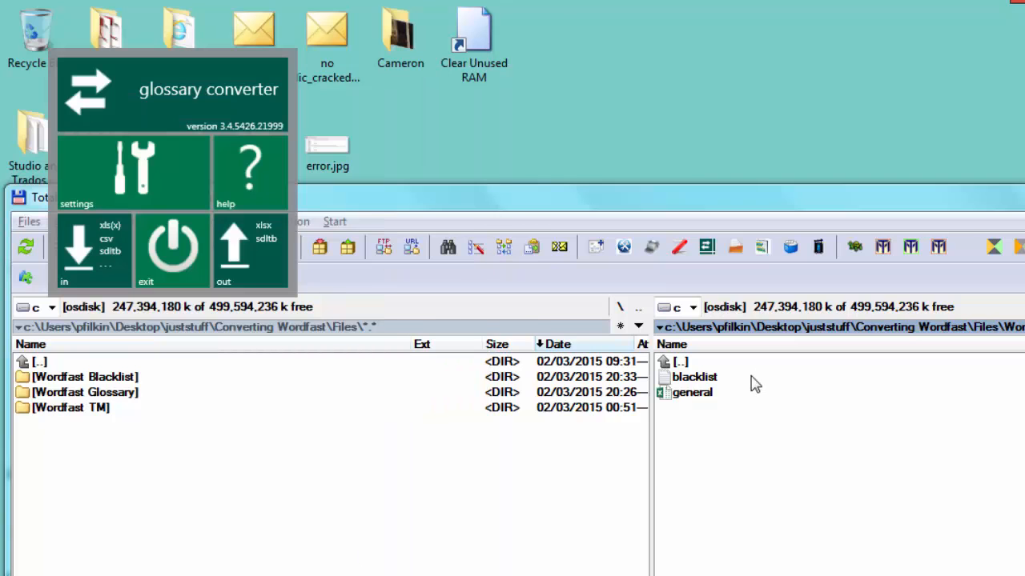
- Load general.xlsx from the Wordfast Blacklist folder into Glossary Converter and set the Blacklist field type to Term Field
click(693, 400)
drag(693, 397, 235, 275)
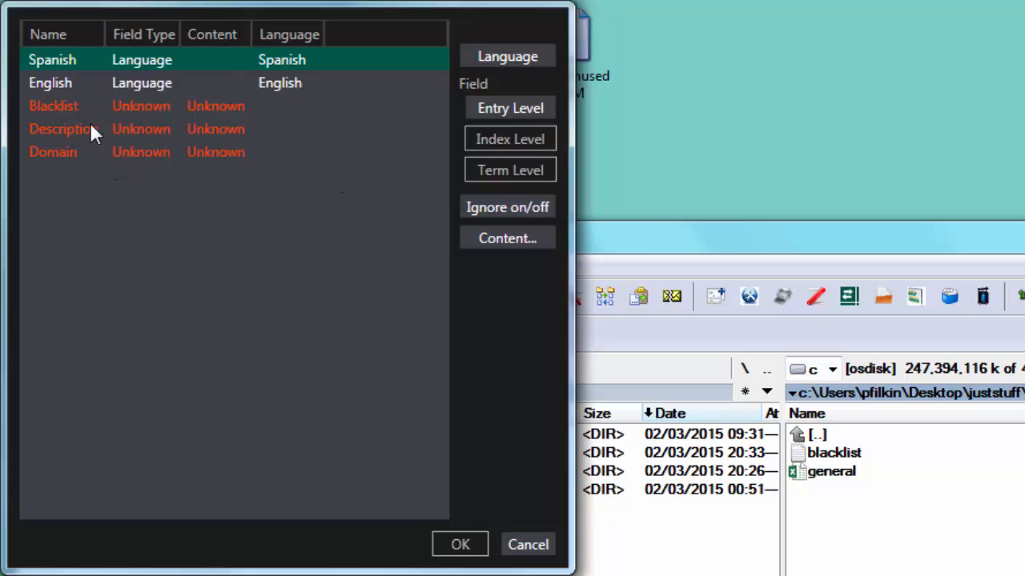
click(69, 117)
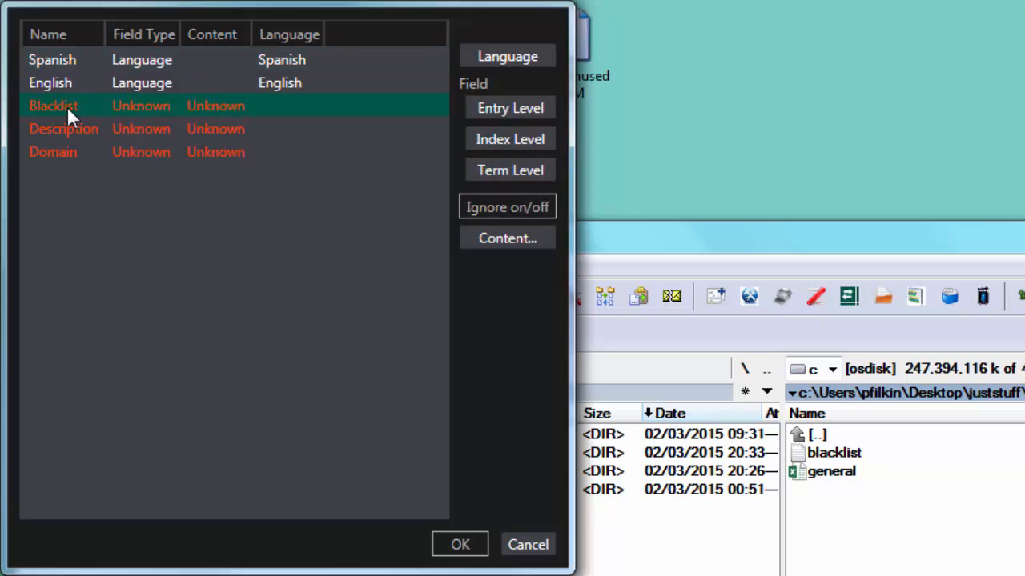
double_click(133, 105)
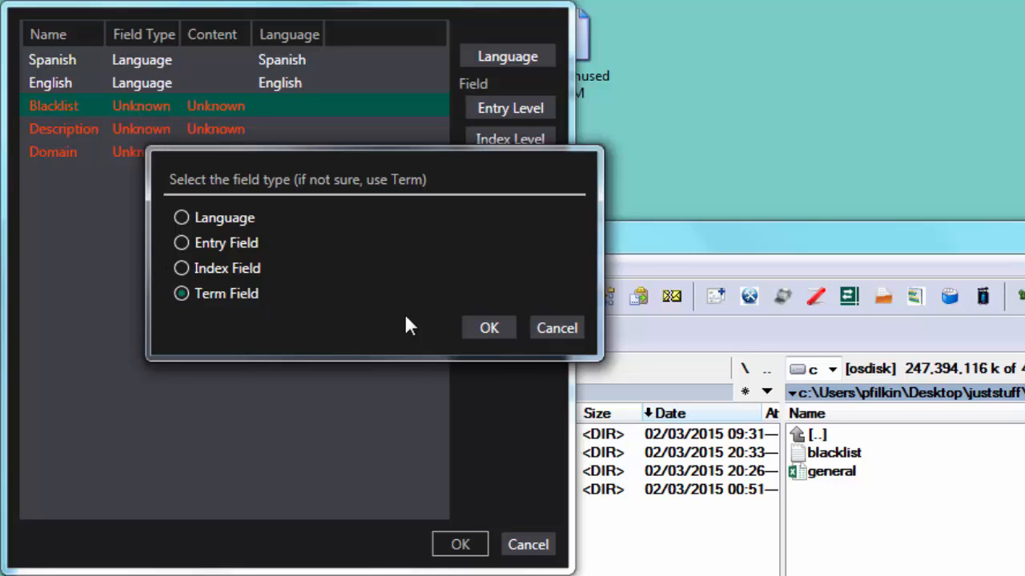
click(489, 328)
- Set the Blacklist field's content type to Picklist with the values Forbidden and Suggested
click(218, 107)
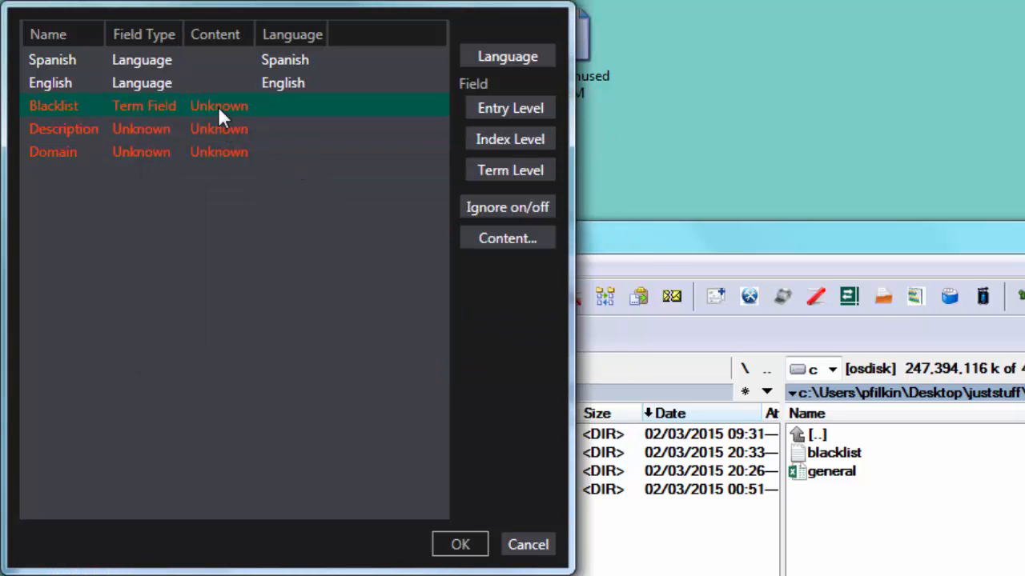
double_click(218, 107)
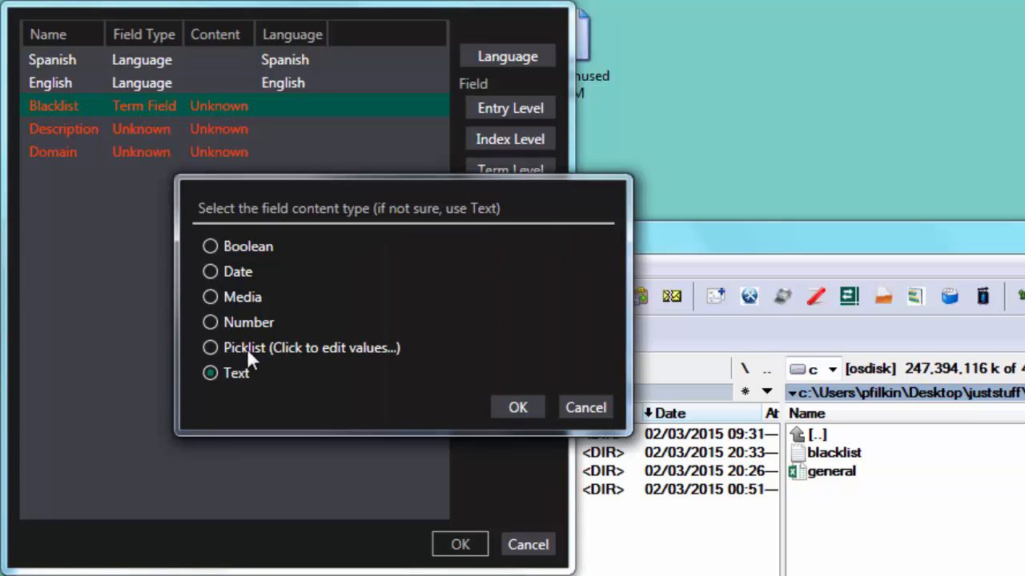
click(210, 347)
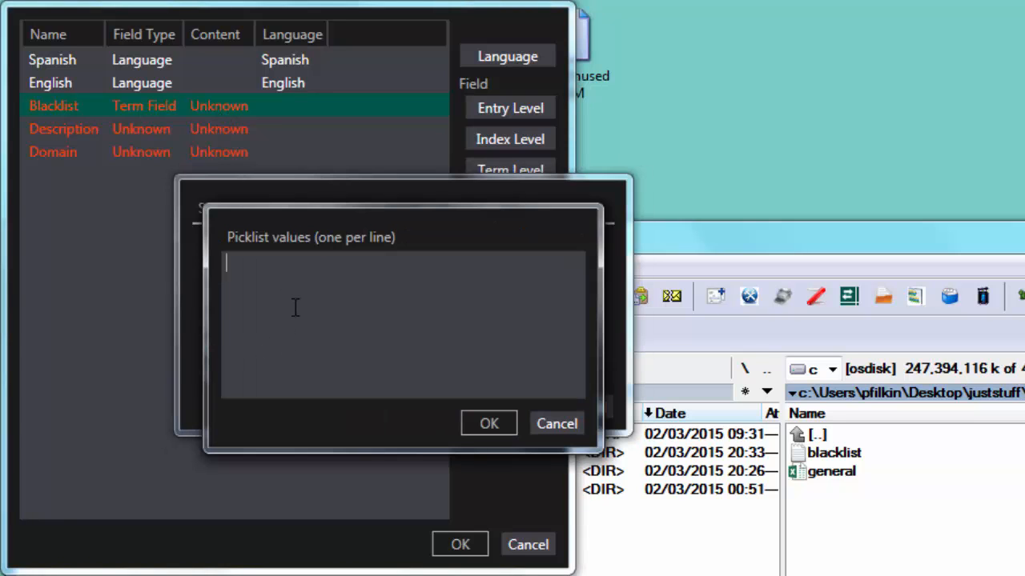
text(Forbi)
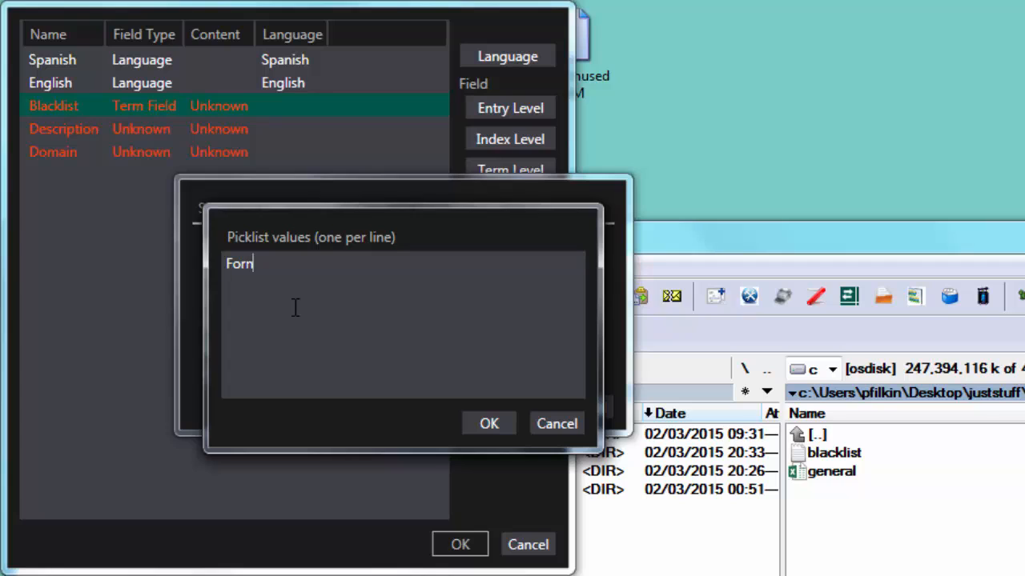
text(dden)
key(Return)
text(Suggested)
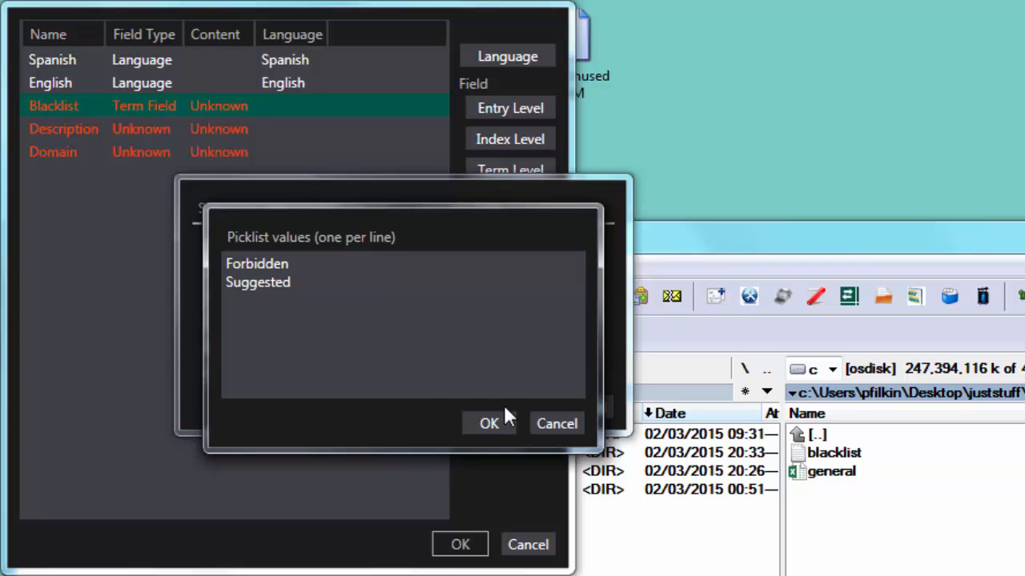
click(489, 424)
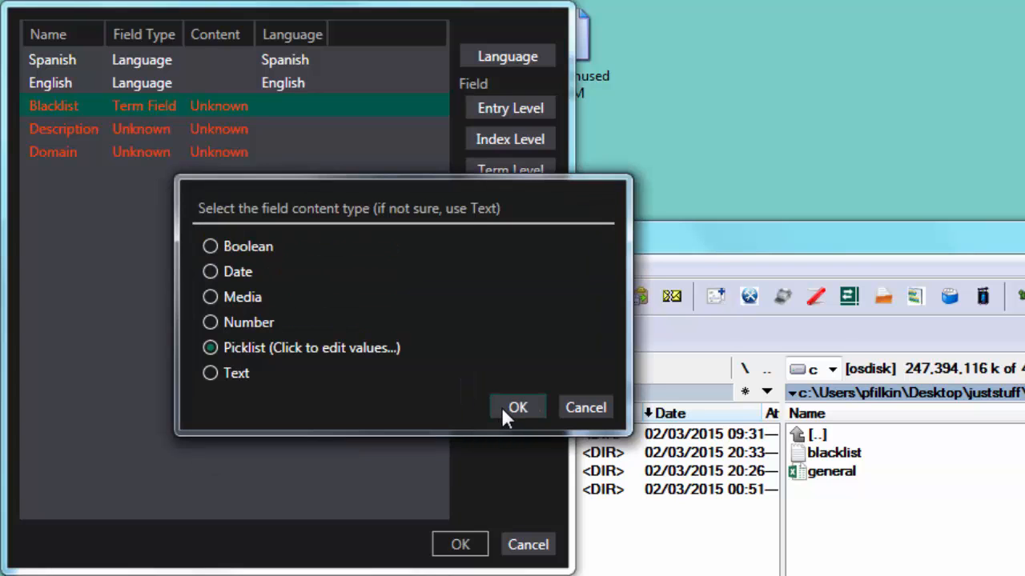
click(501, 407)
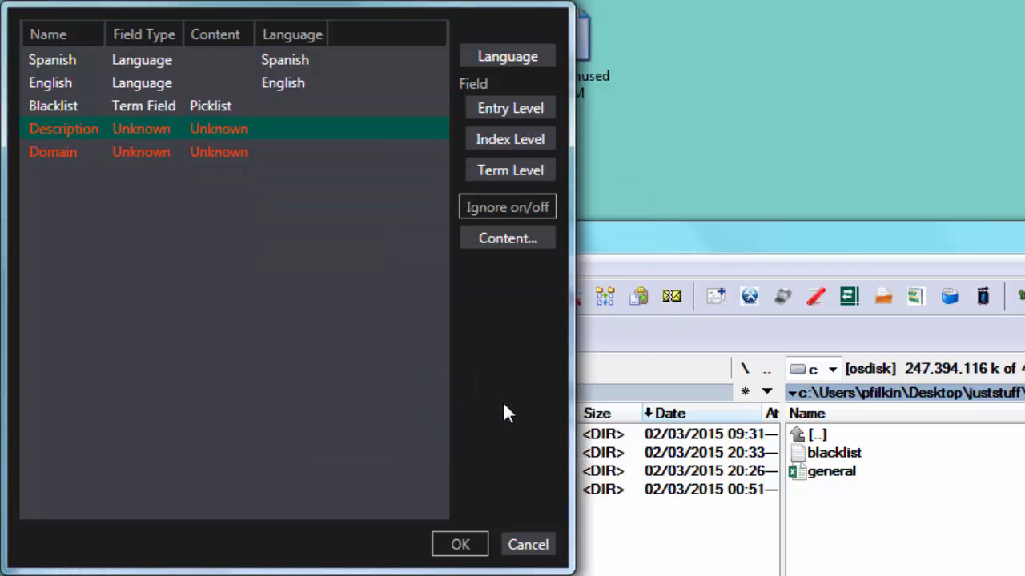
- Define the Description field as a Term Field with Text content
click(114, 128)
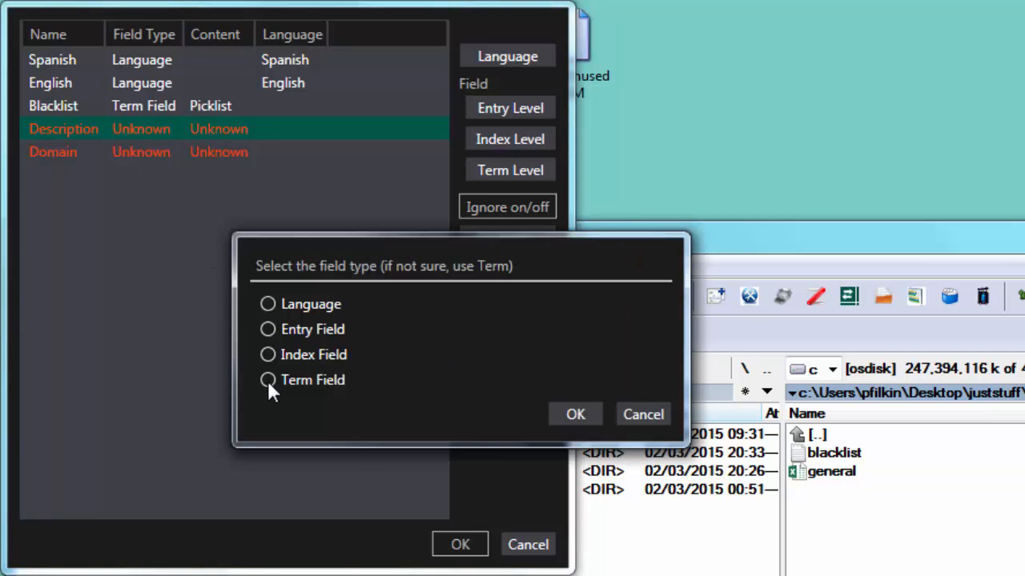
click(560, 412)
click(193, 128)
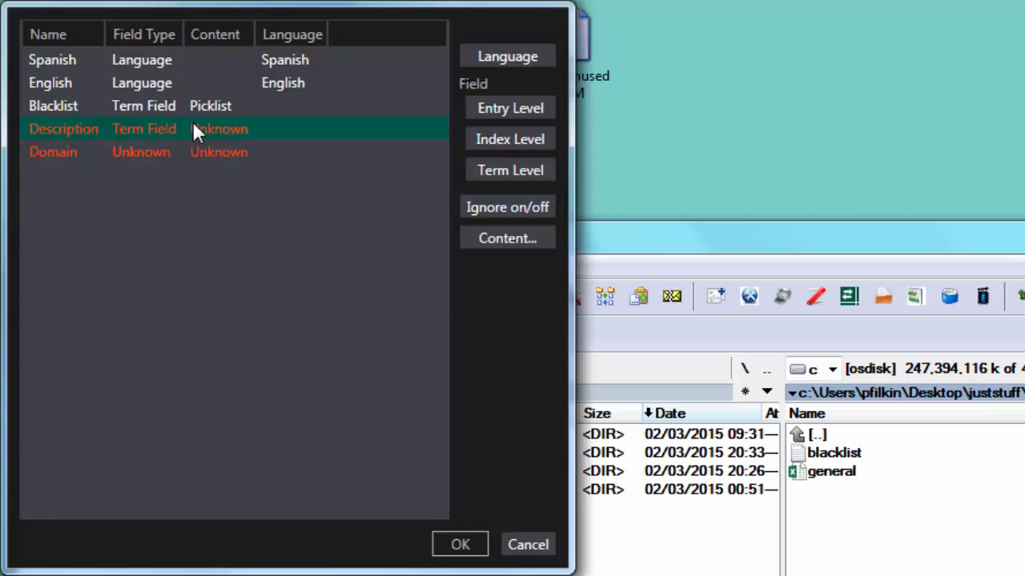
click(201, 129)
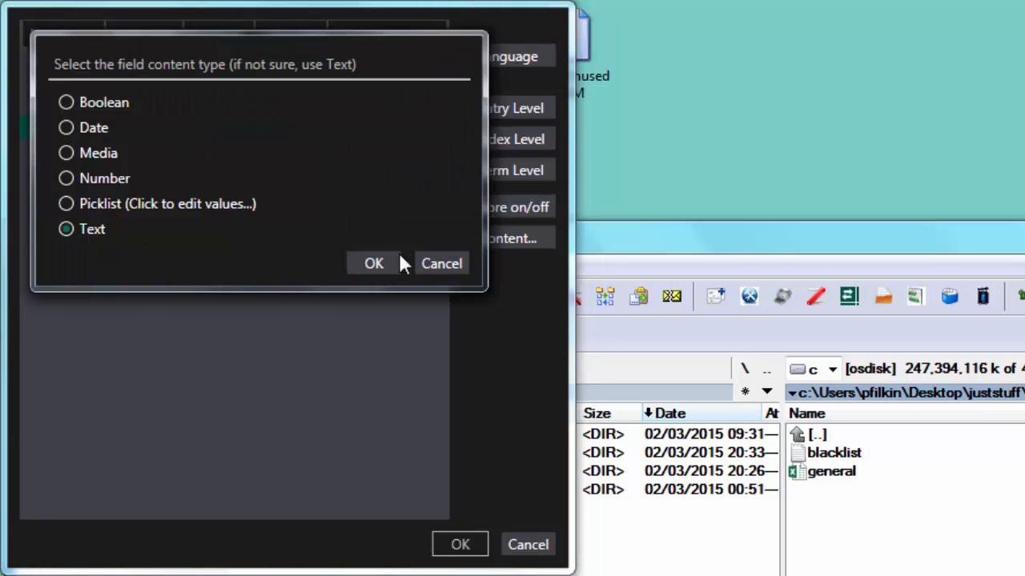
click(372, 262)
- Define the Domain field as an Entry Field with Text content and convert the workbook to a termbase
click(149, 152)
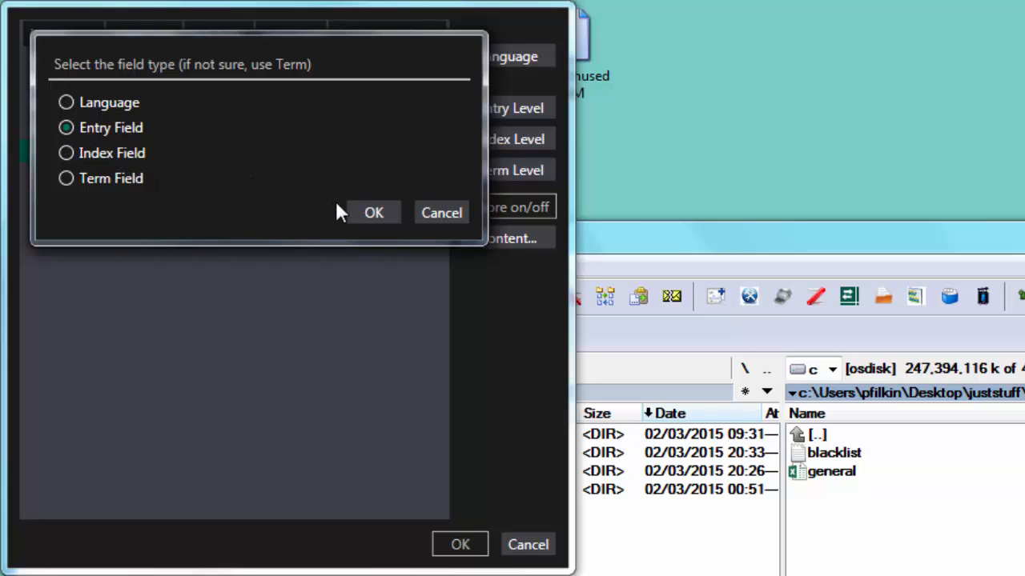
click(373, 213)
click(199, 149)
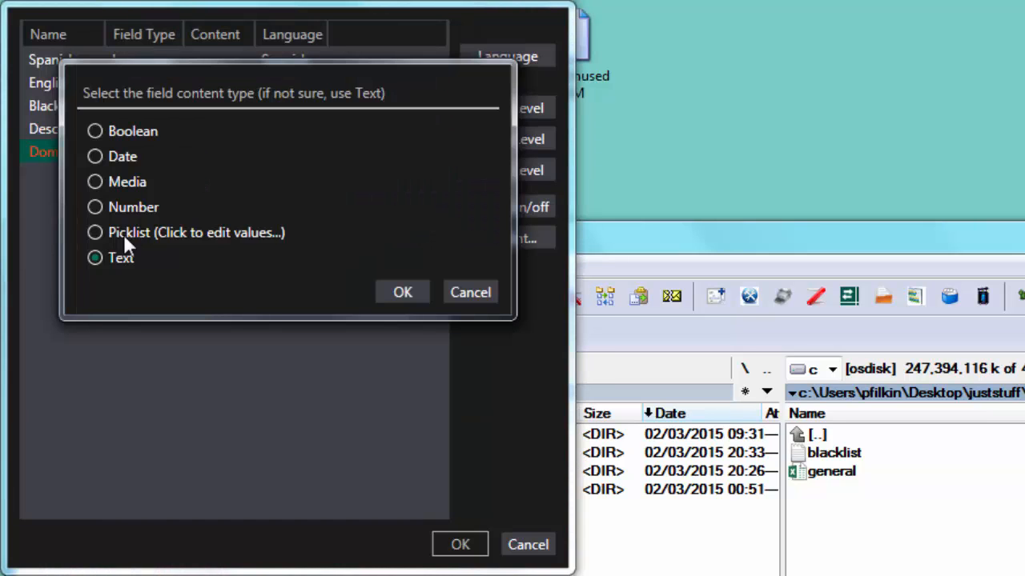
click(402, 292)
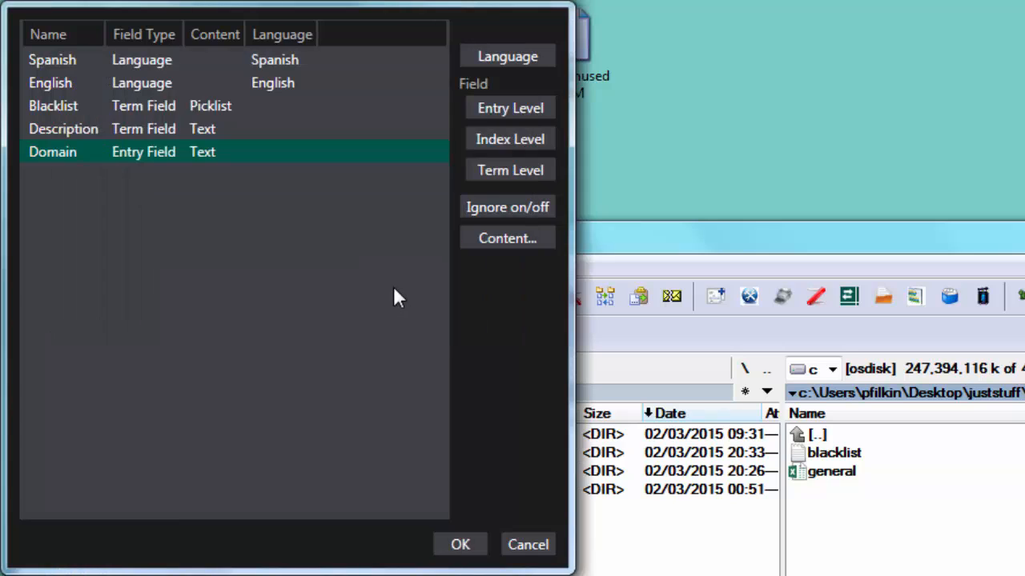
click(459, 545)
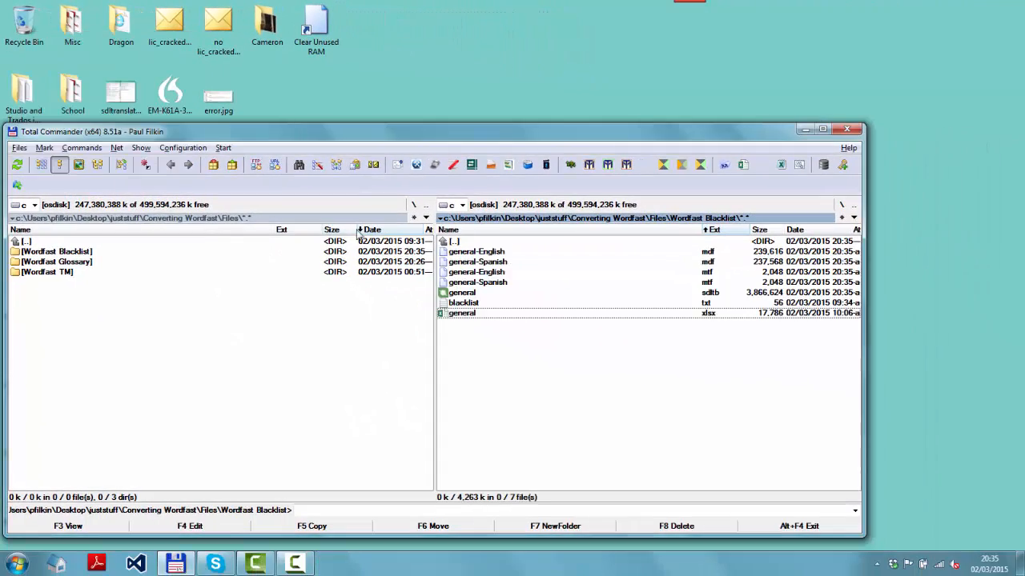
- Open the general.sdltb termbase in MultiTerm, reverse the languages to English–Spanish, and view the Accelerator entry
double_click(476, 293)
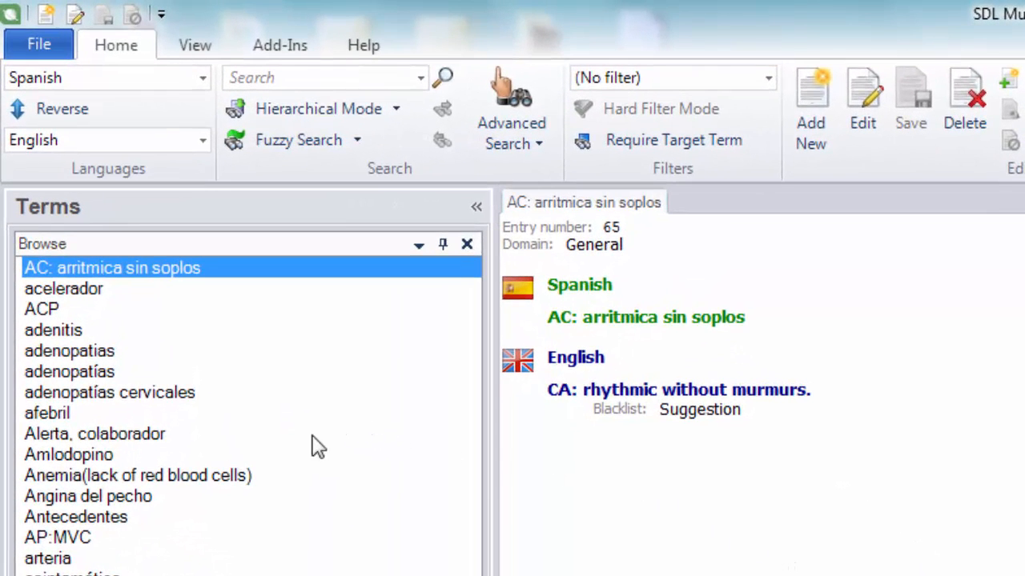
click(64, 112)
click(100, 267)
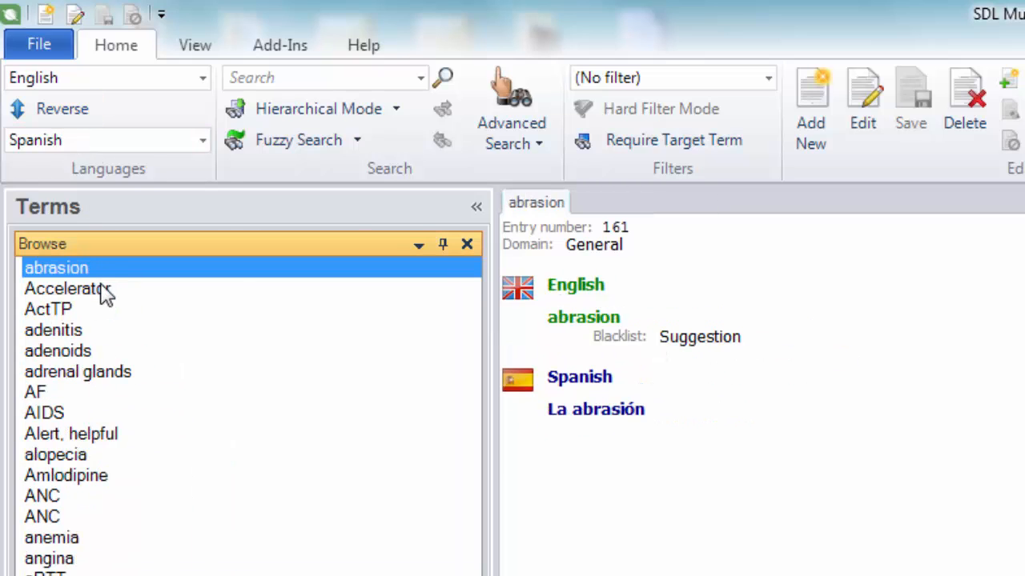
click(102, 289)
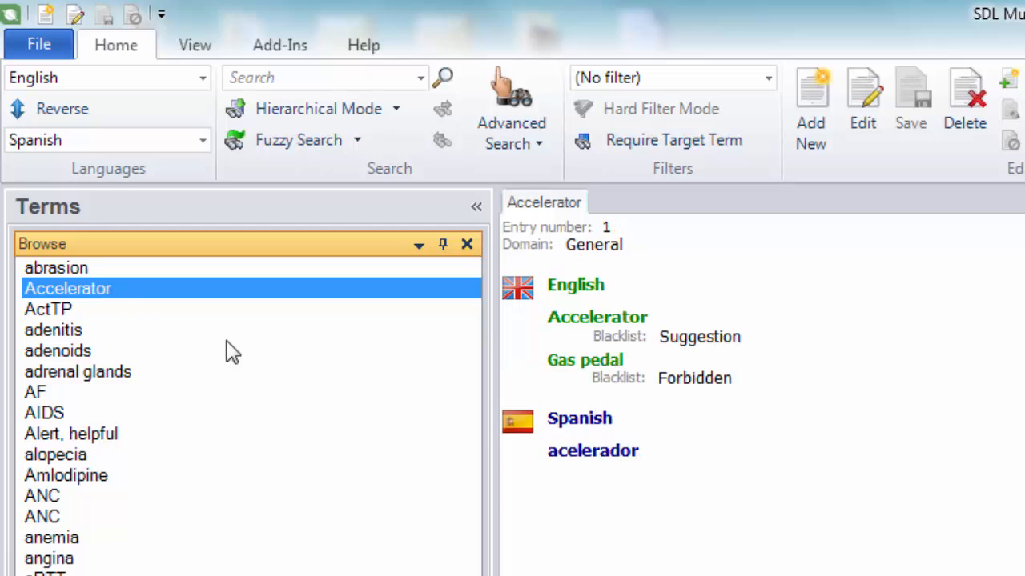